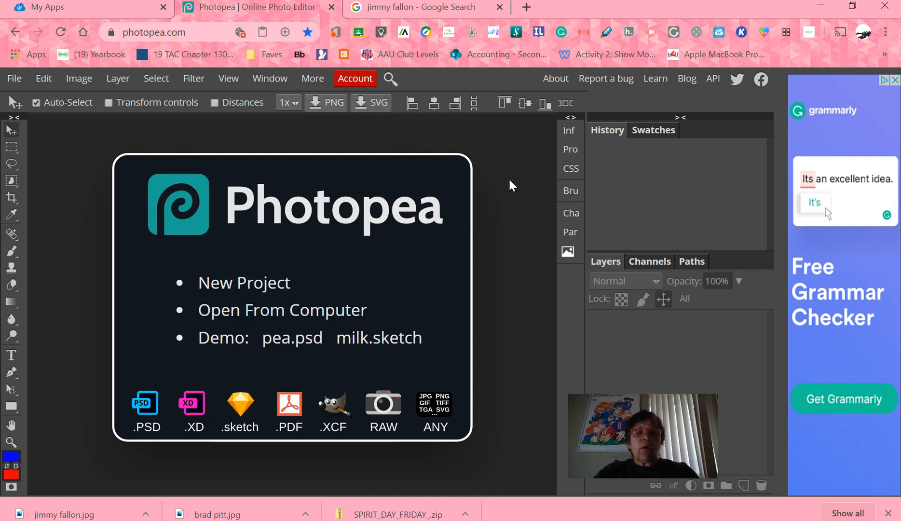
# - Open the brad pitt image from the Pictures folder
pyautogui.click(15, 79)
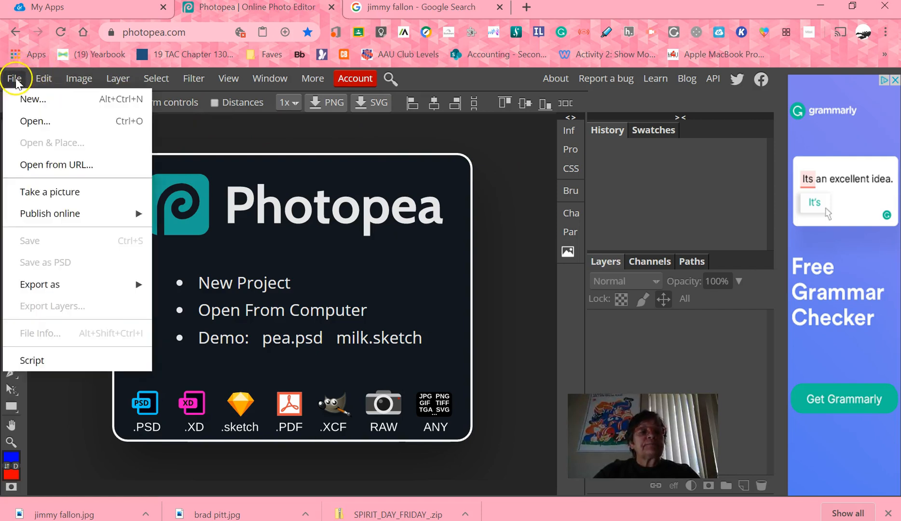
pyautogui.click(35, 122)
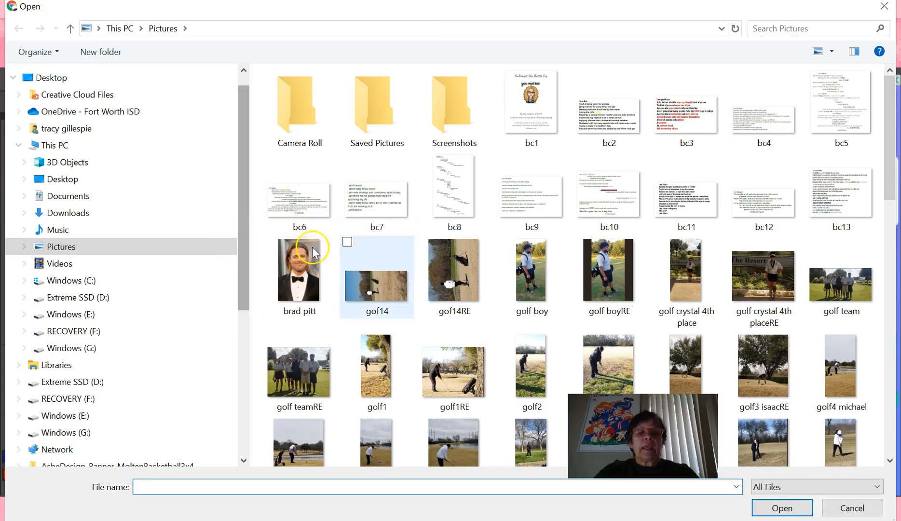
pyautogui.click(298, 276)
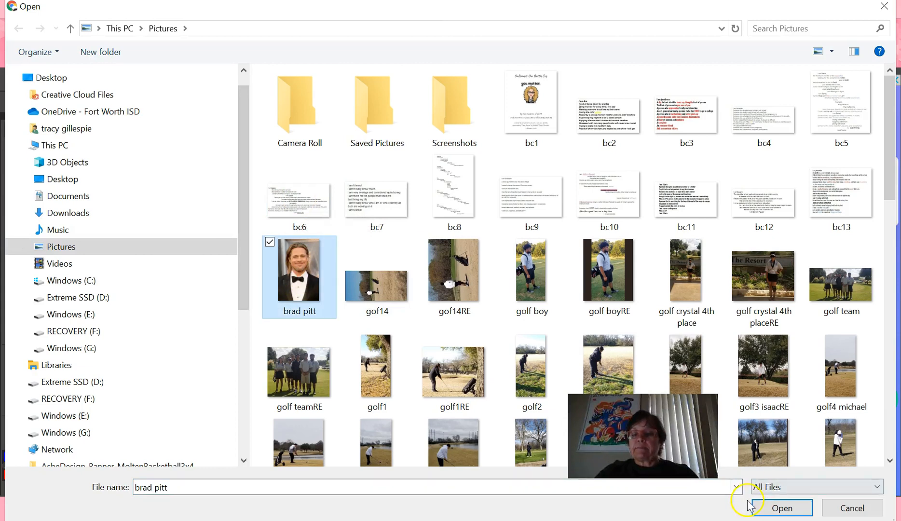
pyautogui.click(788, 510)
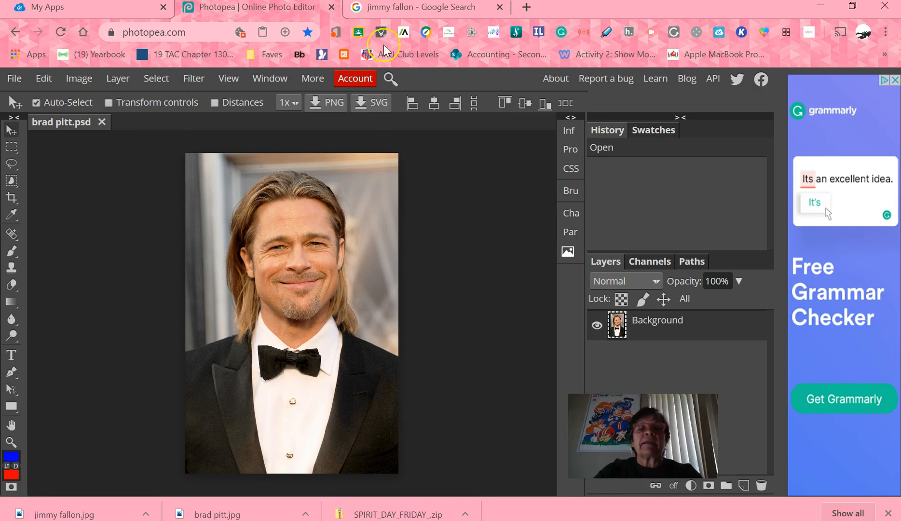
# - Switch to the Google image results for jimmy fallon and copy the enlarged Biography portrait
pyautogui.click(404, 10)
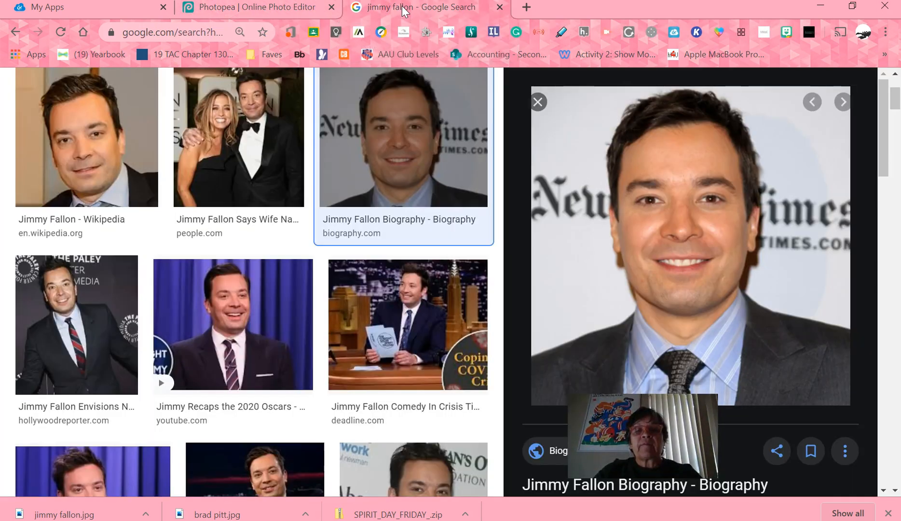
pyautogui.rightClick(676, 153)
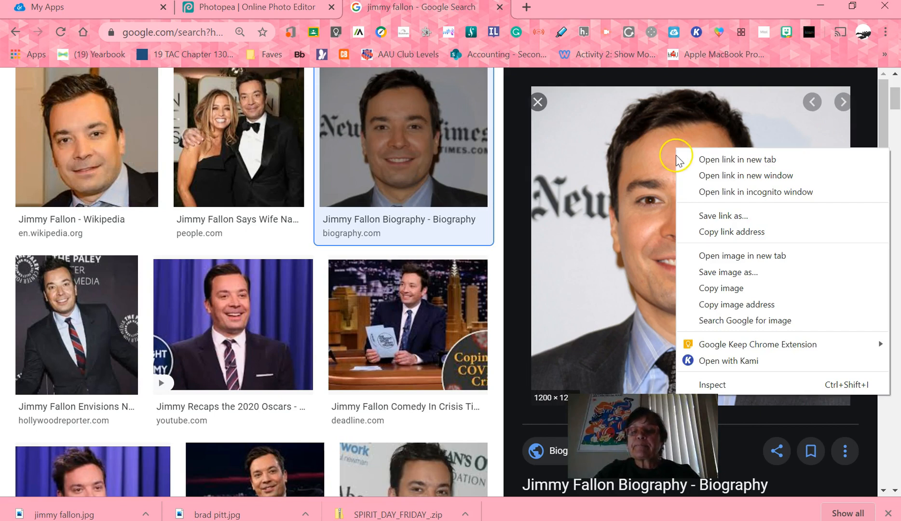
pyautogui.click(726, 289)
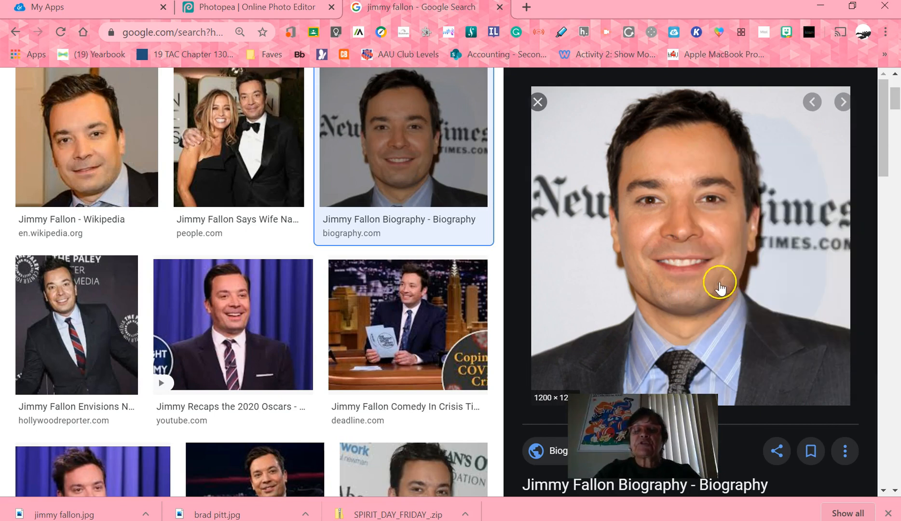
# - Return to Photopea, paste the copied portrait into the brad pitt document and move it down below Brad's eyes
pyautogui.click(267, 11)
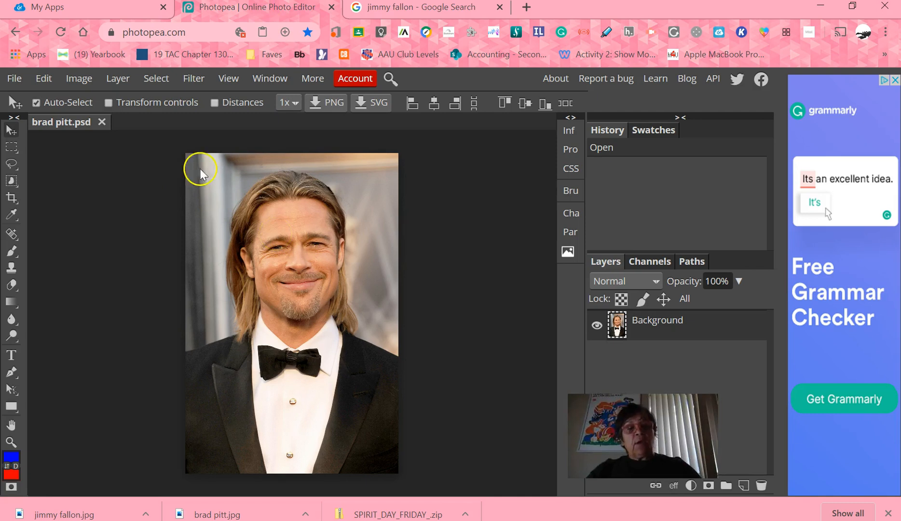
pyautogui.click(39, 81)
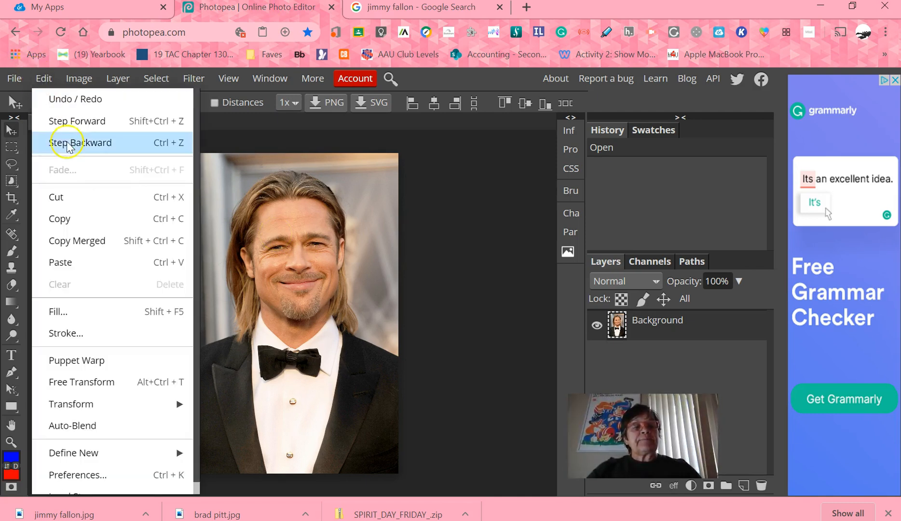
pyautogui.click(97, 263)
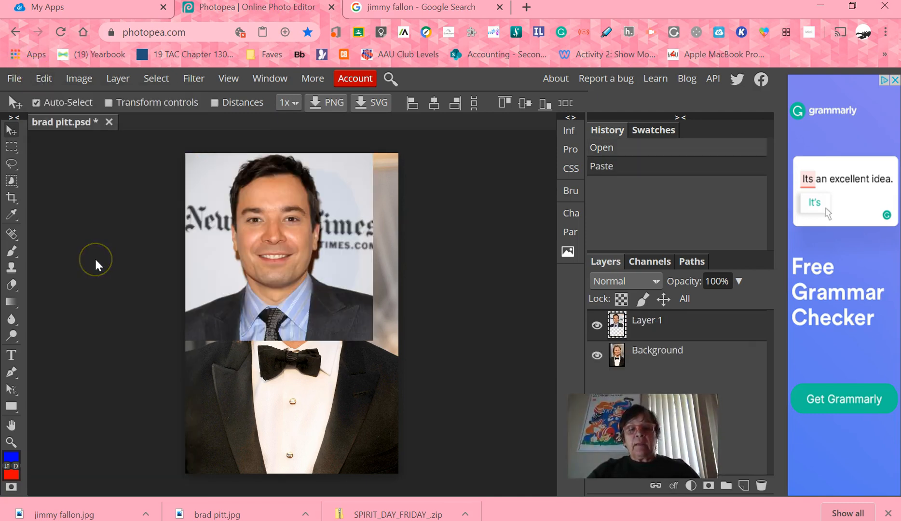
pyautogui.moveTo(312, 293); pyautogui.dragTo(295, 400)
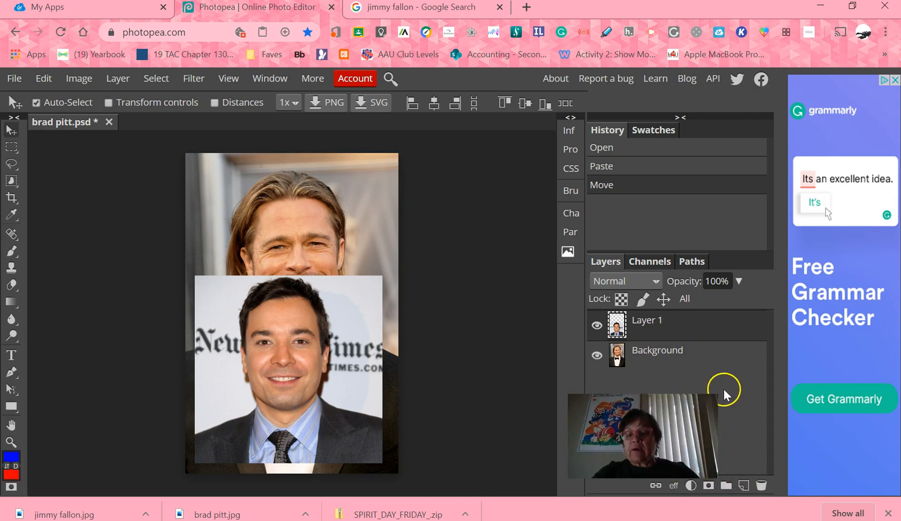
# - Add a new empty layer above the pasted portrait and name it "jimmy's face"
pyautogui.click(744, 485)
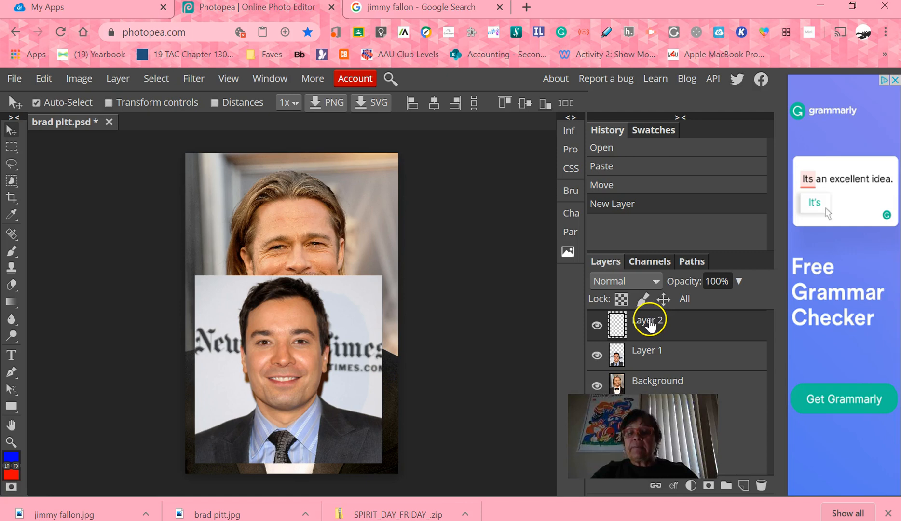
pyautogui.doubleClick(650, 322)
pyautogui.write('jim')
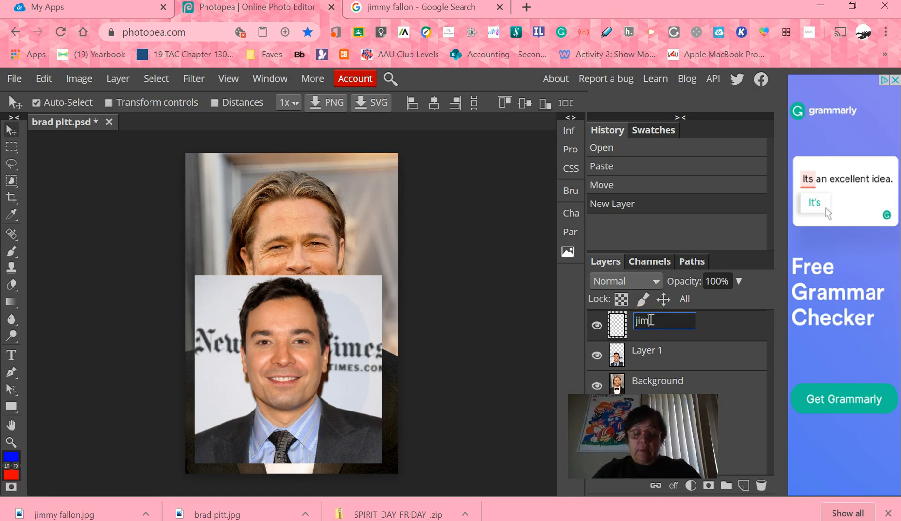
pyautogui.write("my's face")
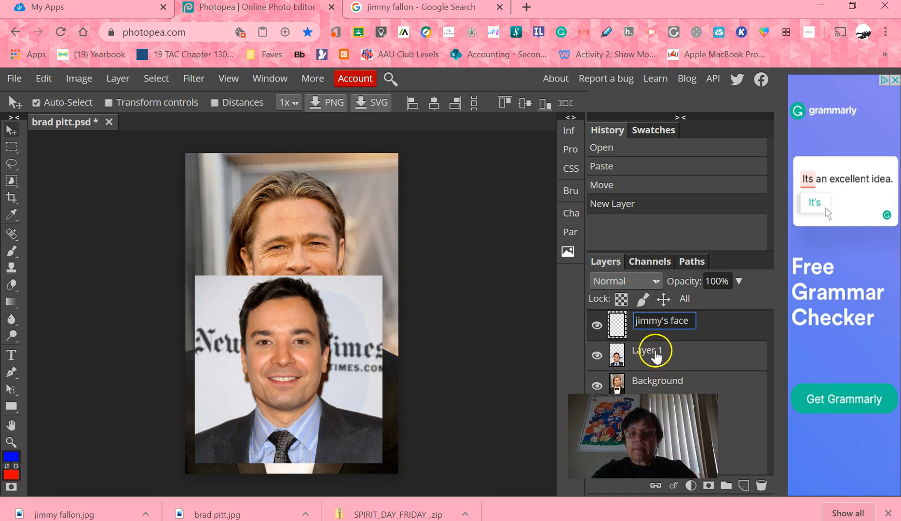
# - Rename the pasted portrait layer "jimmy" and the Background layer "brad"
pyautogui.click(656, 354)
pyautogui.doubleClick(656, 355)
pyautogui.write('jimmy')
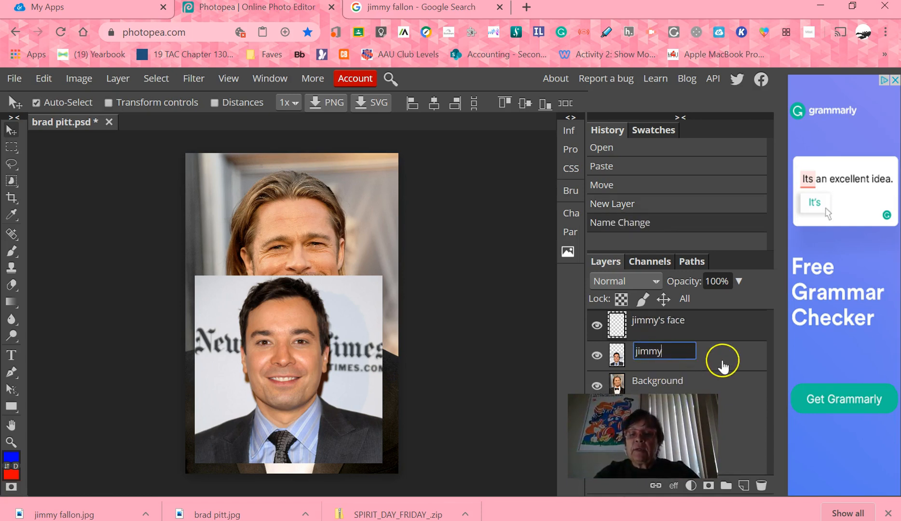
pyautogui.click(664, 381)
pyautogui.doubleClick(664, 381)
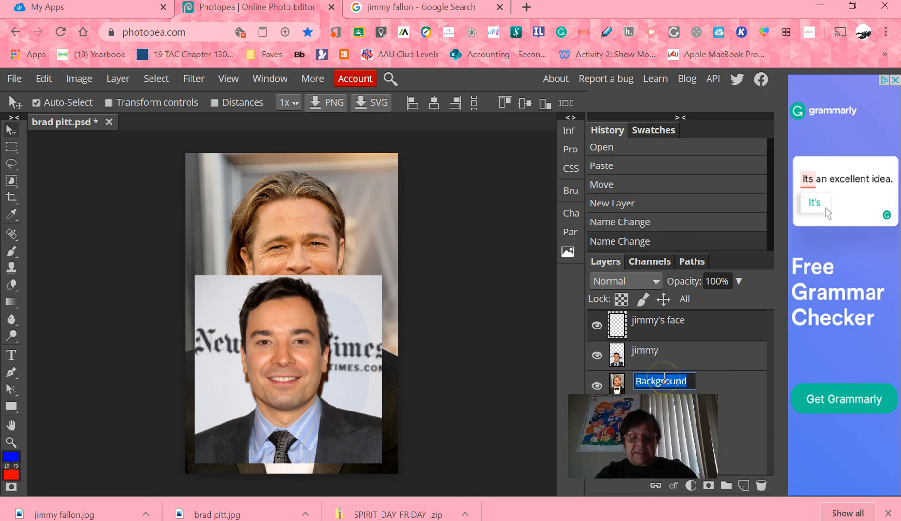
pyautogui.write('brad')
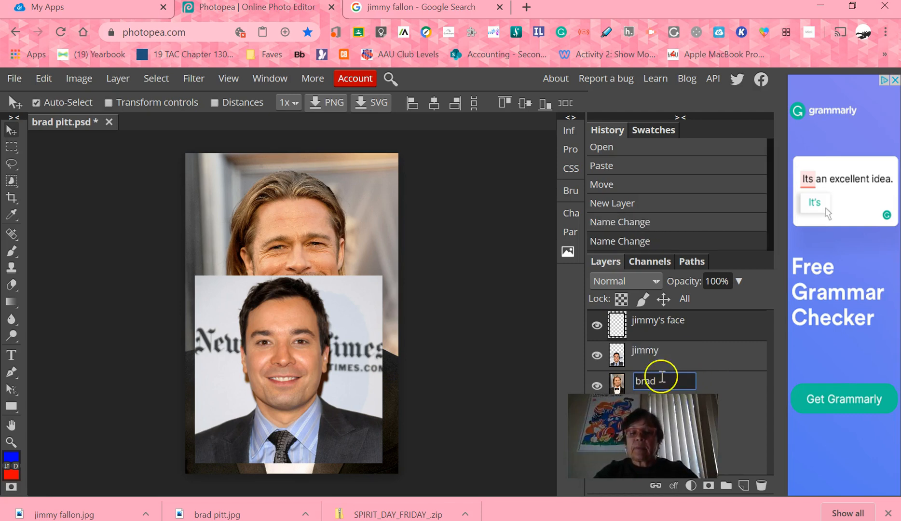
pyautogui.press('Return')
# - On the jimmy layer, lasso a selection around the face from the forehead down to the chin, leaving out hair and ears
pyautogui.click(718, 356)
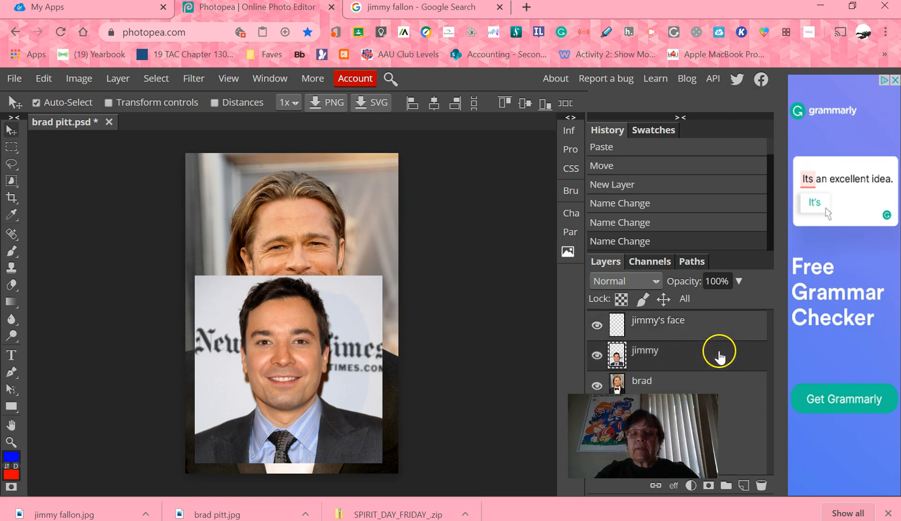
pyautogui.click(13, 164)
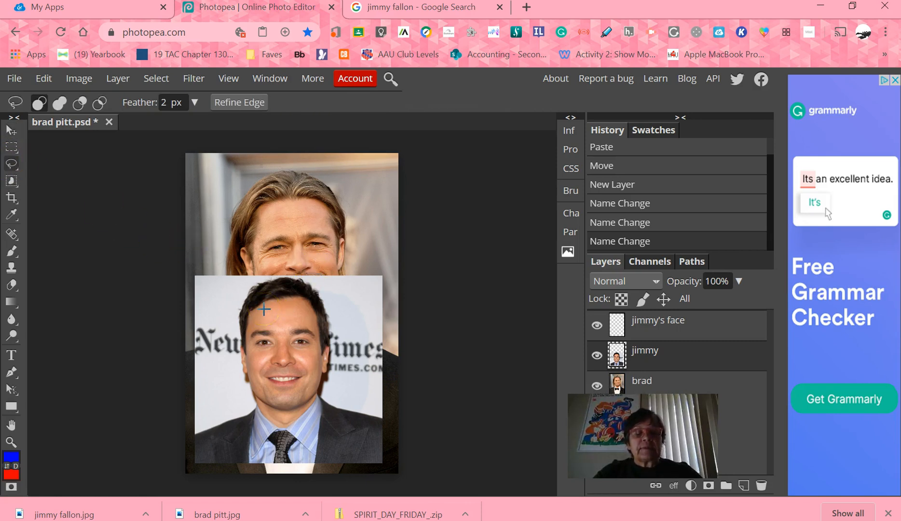
pyautogui.hotkey('ctrl', '+')
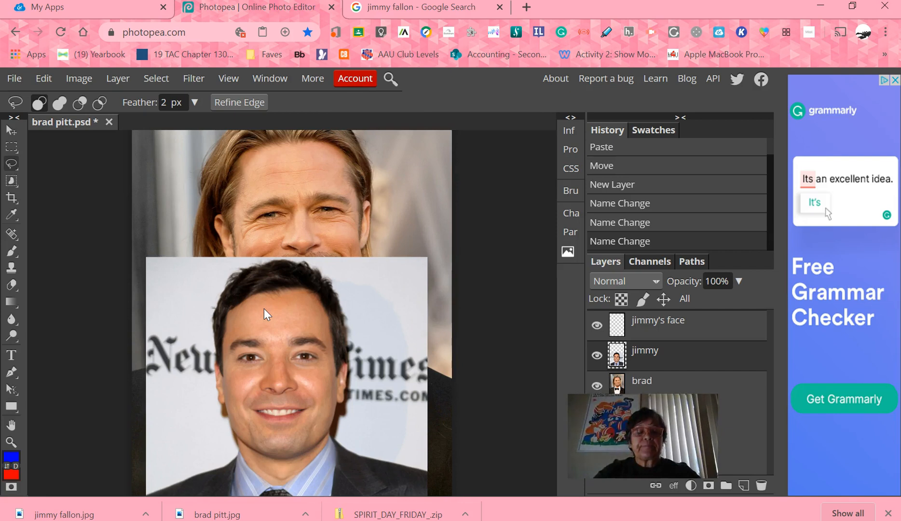
pyautogui.moveTo(240, 317)
pyautogui.mouseDown()
pyautogui.moveTo(282, 302)
pyautogui.moveTo(310, 307)
pyautogui.moveTo(327, 325)
pyautogui.moveTo(331, 406)
pyautogui.moveTo(303, 441)
pyautogui.moveTo(262, 442)
pyautogui.moveTo(234, 414)
pyautogui.moveTo(228, 322)
pyautogui.moveTo(253, 310)
pyautogui.mouseUp()
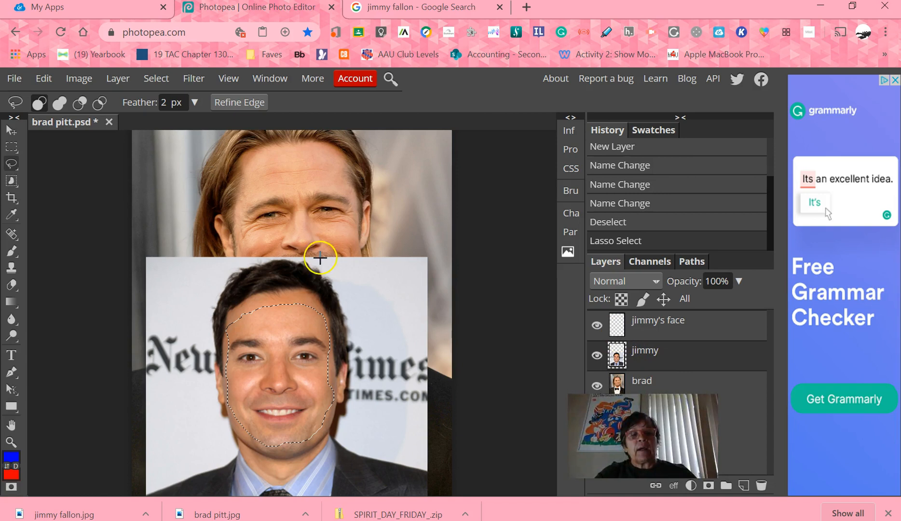
# - Copy the selected face and paste it onto the jimmy's face layer
pyautogui.click(44, 79)
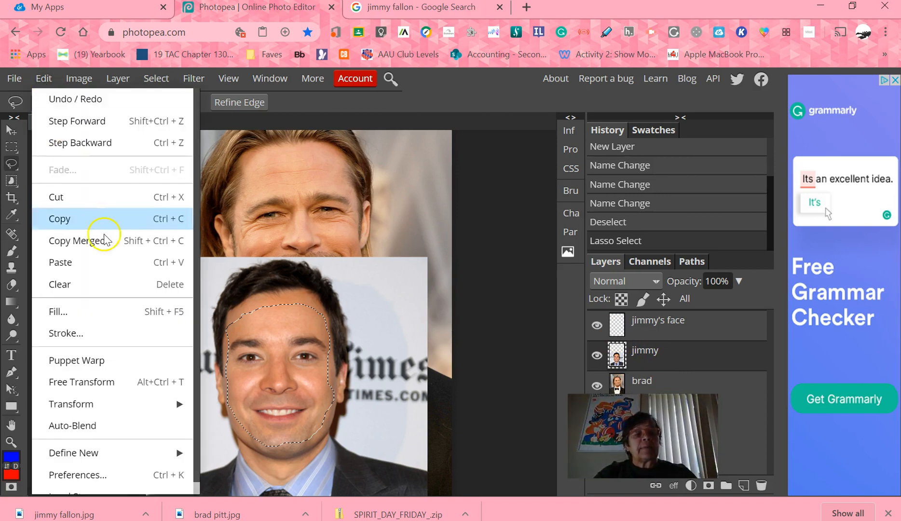
pyautogui.click(86, 220)
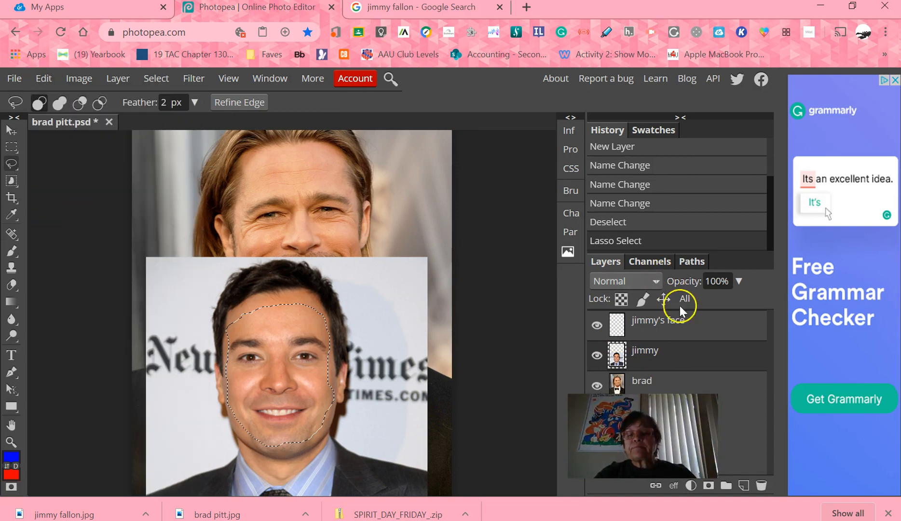
pyautogui.click(691, 329)
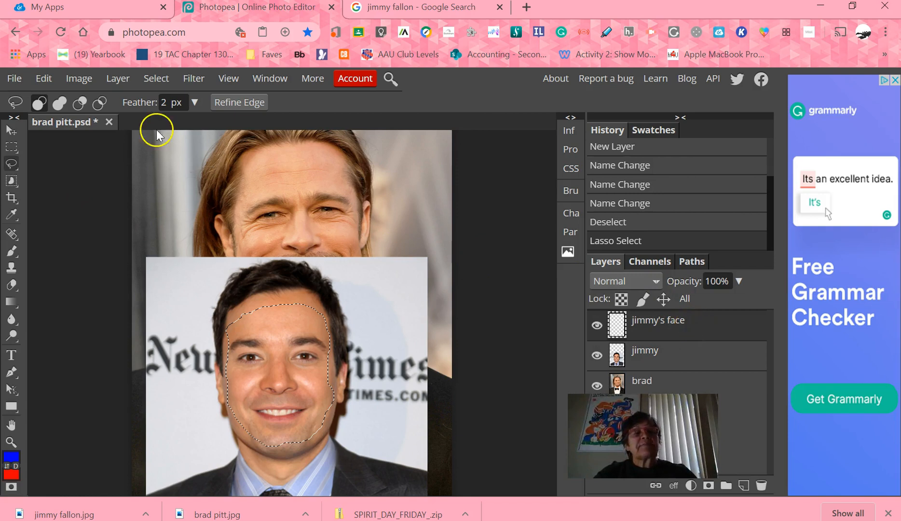
pyautogui.click(40, 80)
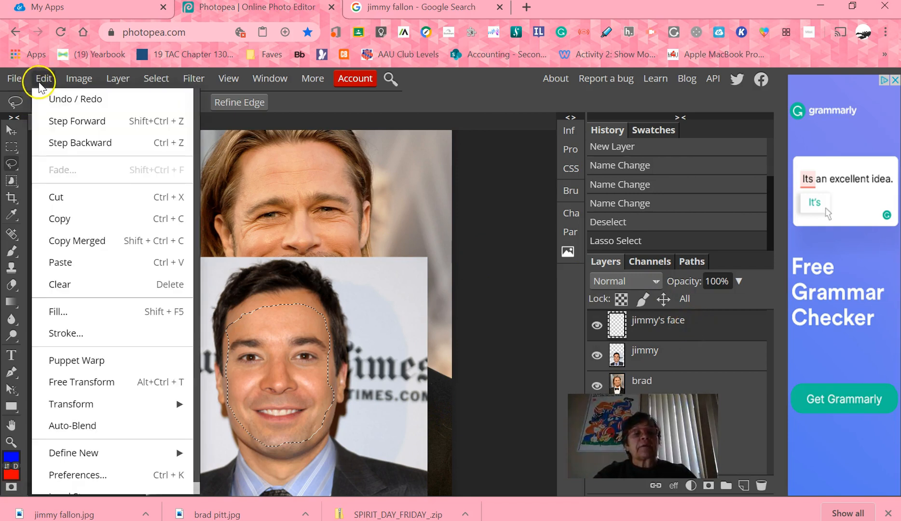
pyautogui.click(67, 270)
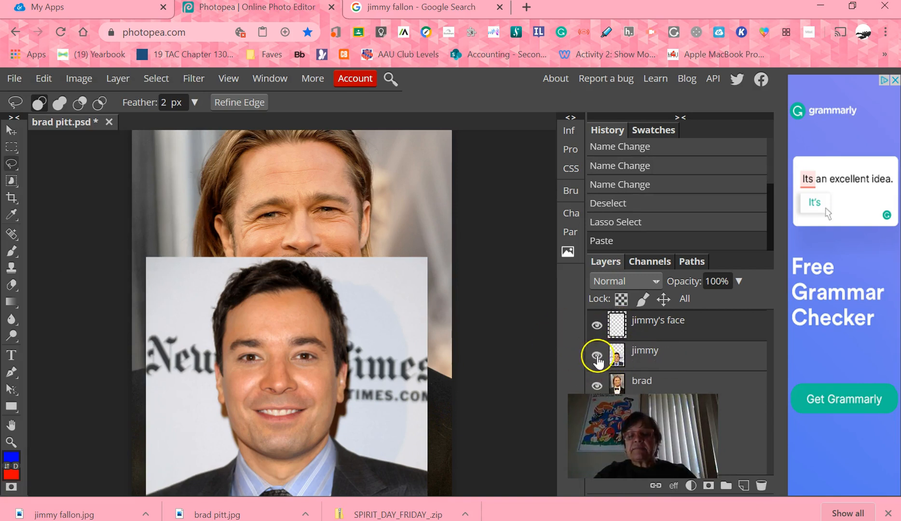
# - Delete the jimmy layer holding the full portrait
pyautogui.click(660, 358)
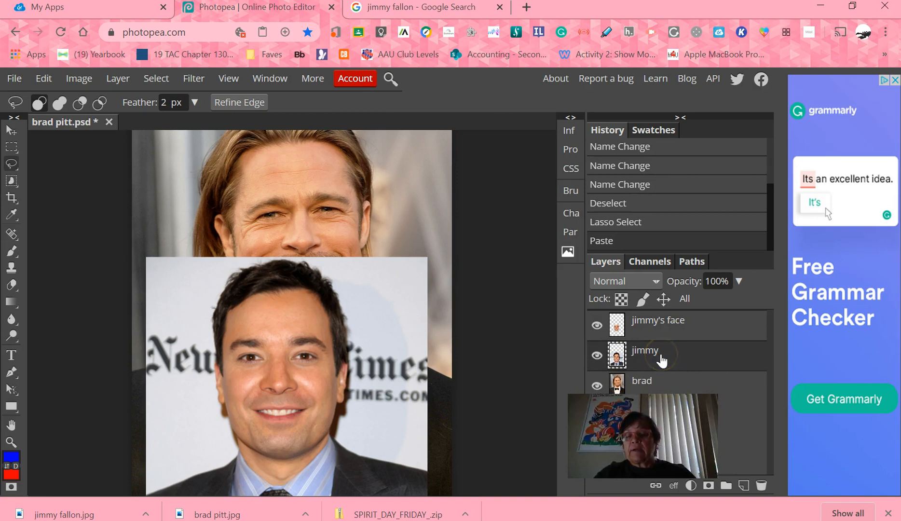
pyautogui.moveTo(678, 357); pyautogui.dragTo(705, 355)
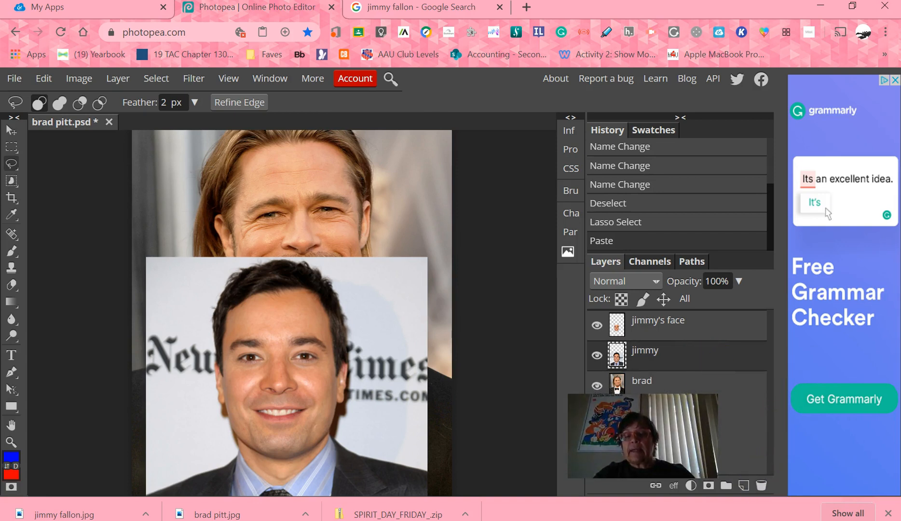
pyautogui.moveTo(687, 350); pyautogui.dragTo(761, 484)
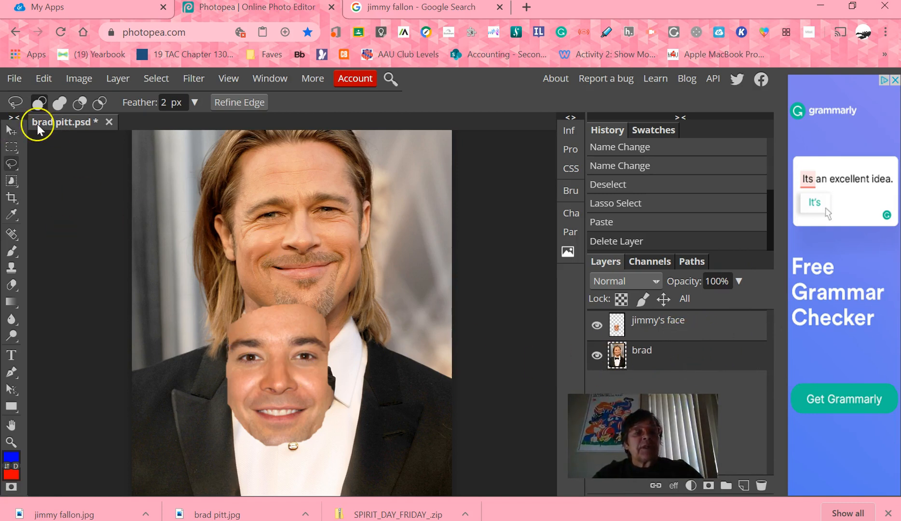
# - Move the cut-out face over Brad's face and lower the jimmy's face layer opacity to 33%
pyautogui.click(10, 129)
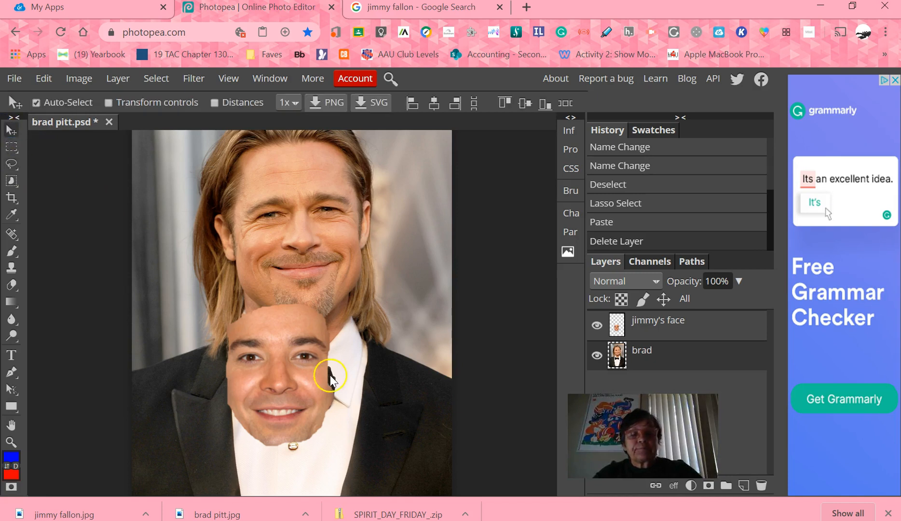
pyautogui.moveTo(278, 369); pyautogui.dragTo(298, 232)
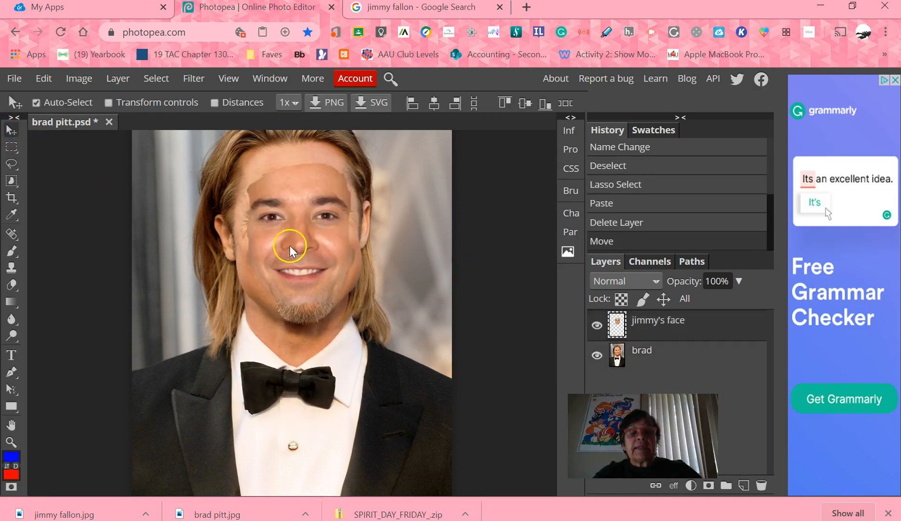
pyautogui.click(739, 282)
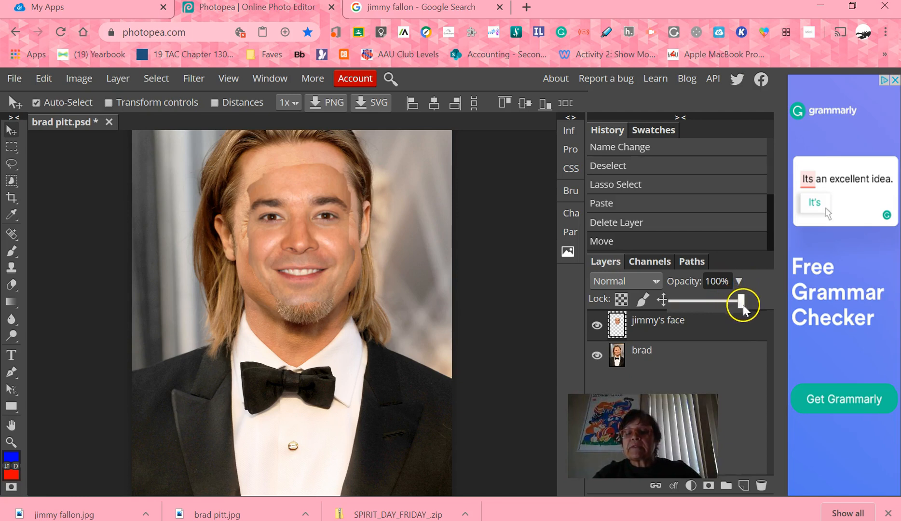
pyautogui.moveTo(742, 303); pyautogui.dragTo(733, 305)
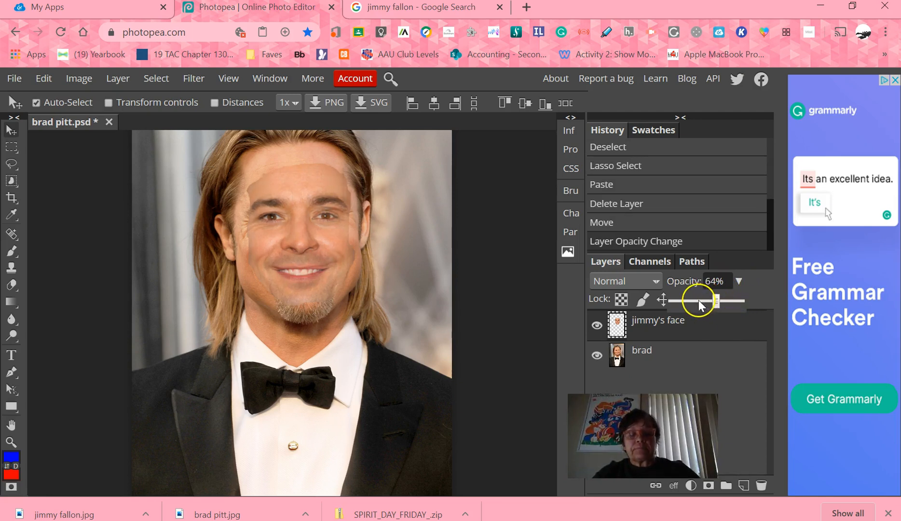
pyautogui.hotkey('ctrl', '+')
pyautogui.hotkey('ctrl', '+')
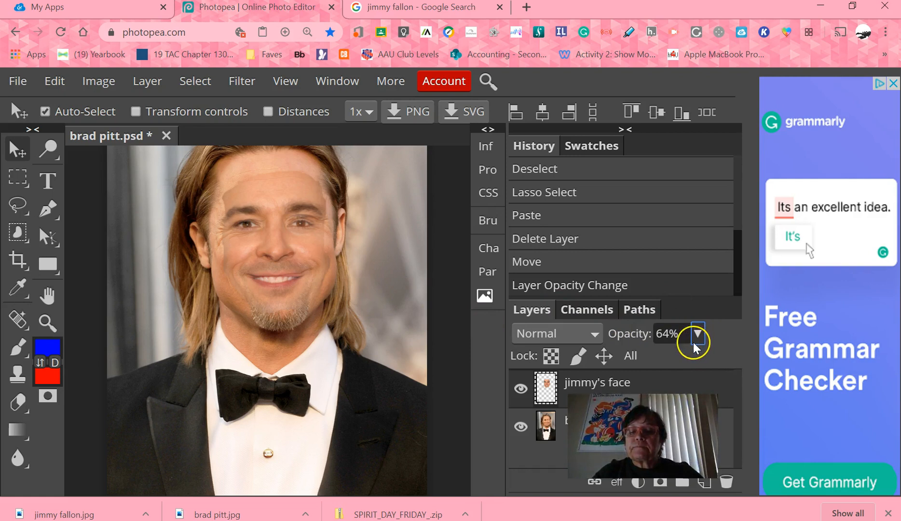
pyautogui.click(698, 333)
pyautogui.moveTo(670, 362); pyautogui.dragTo(645, 360)
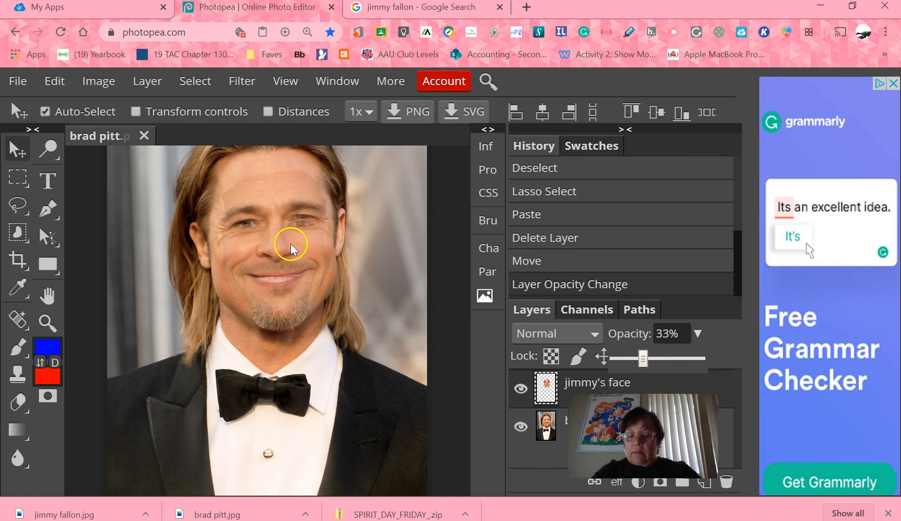
# - Align the cut-out jimmy's face layer over Brad's face and set its opacity to 55%
pyautogui.hotkey('ctrl', '+')
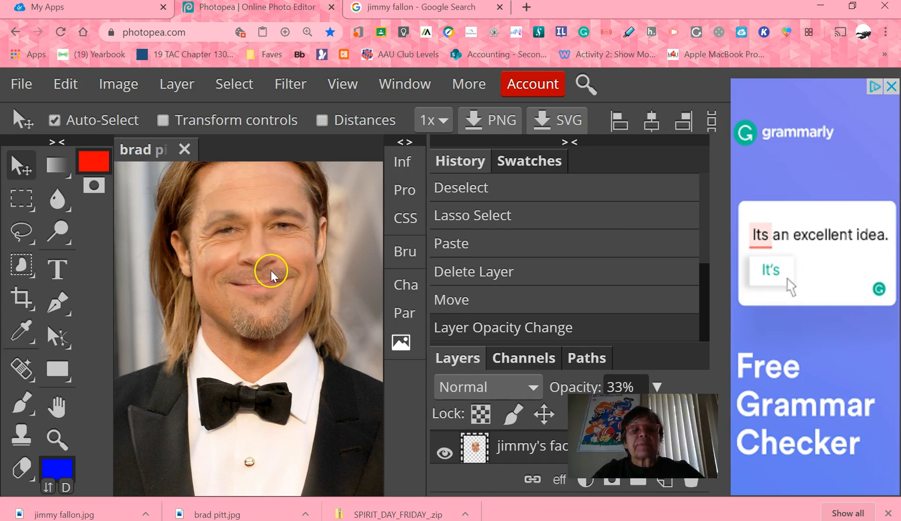
pyautogui.moveTo(271, 273); pyautogui.dragTo(492, 315)
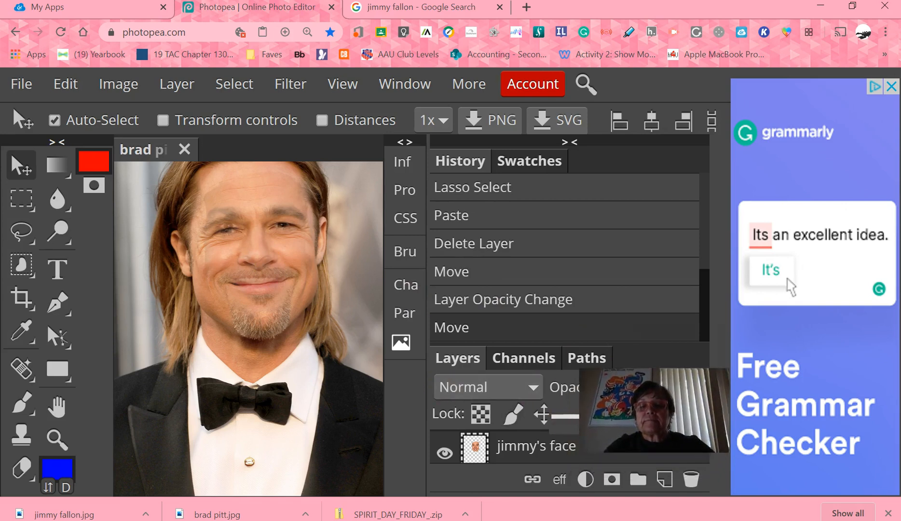
pyautogui.moveTo(590, 412); pyautogui.dragTo(580, 416)
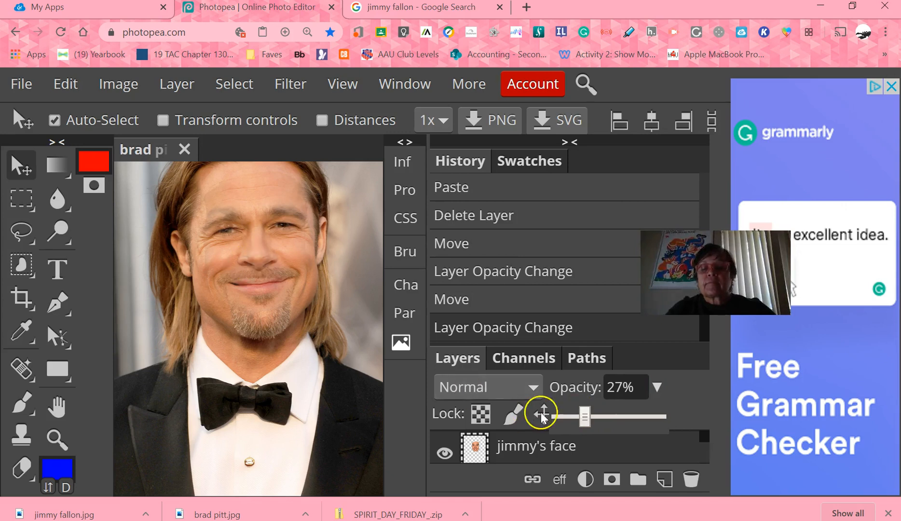
pyautogui.moveTo(589, 424); pyautogui.dragTo(613, 431)
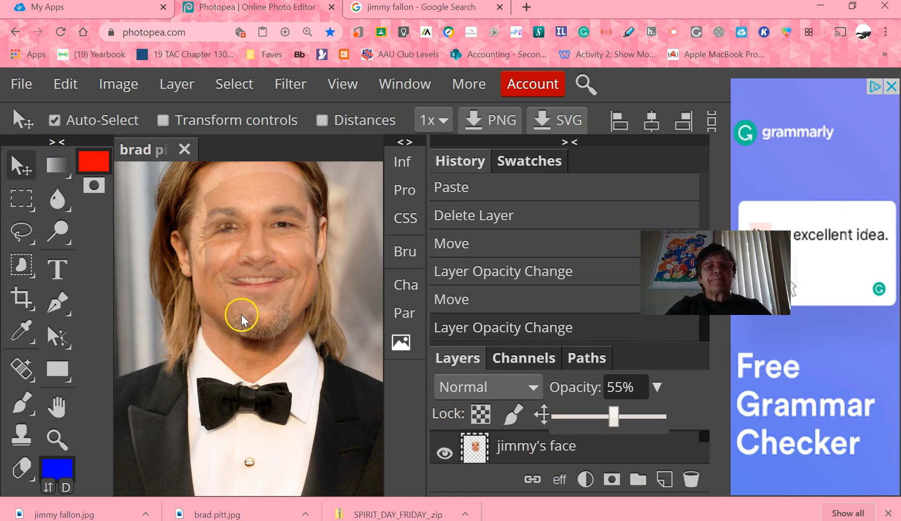
pyautogui.click(263, 311)
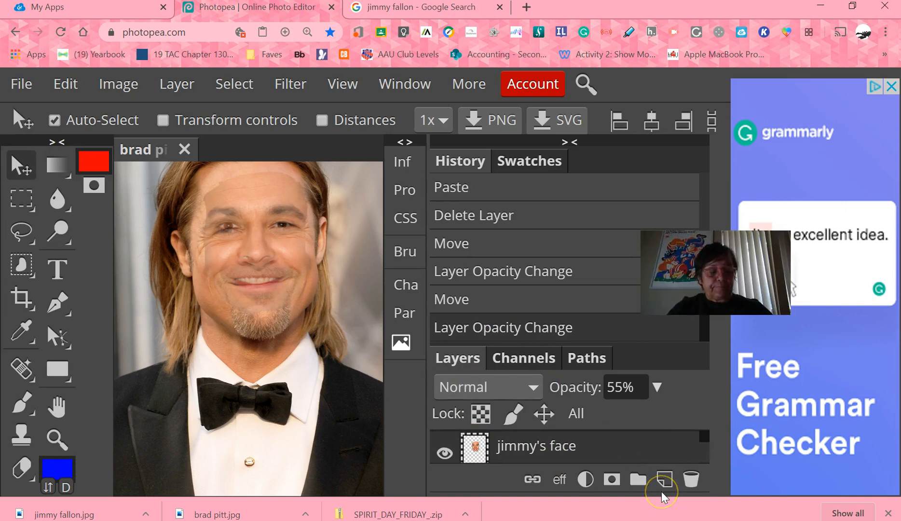
# - Enlarge the jimmy's face layer proportionally to about 110% with Free Transform so it covers more of Brad's face
pyautogui.hotkey('ctrl', 'alt', 't')
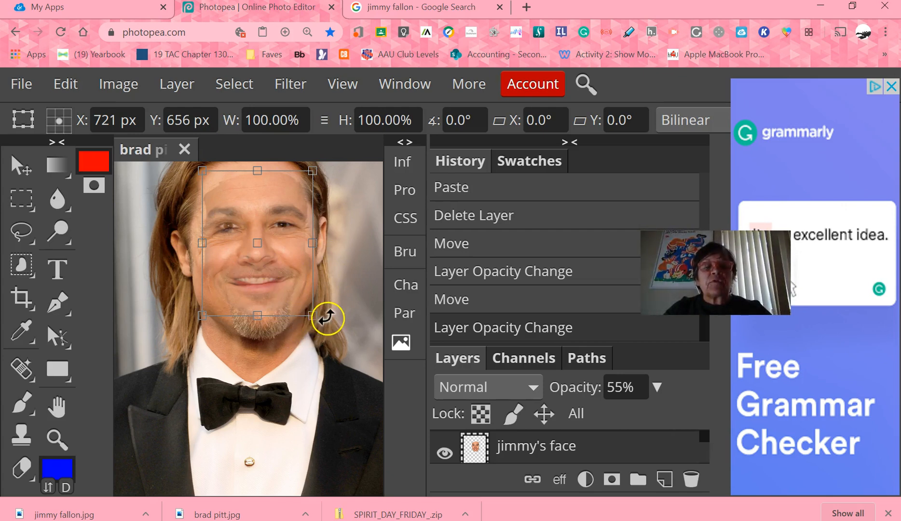
pyautogui.moveTo(312, 314); pyautogui.dragTo(281, 293)
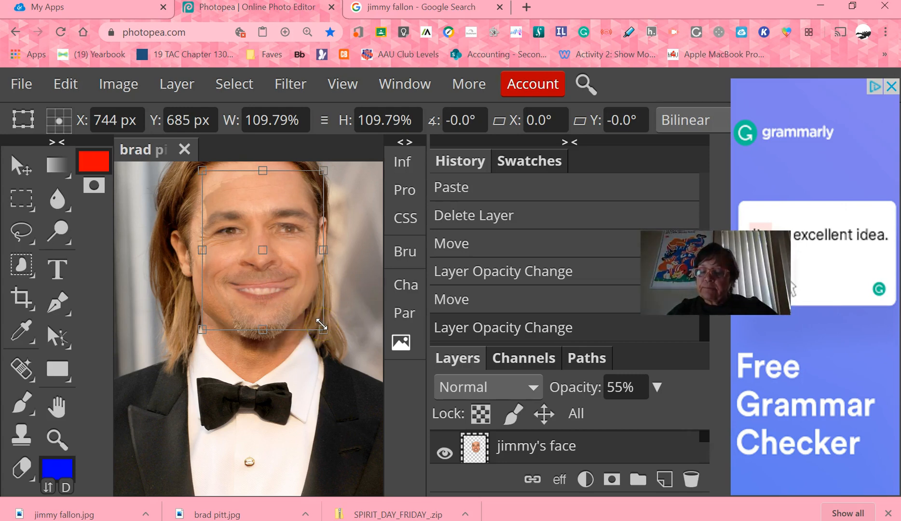
pyautogui.press('Return')
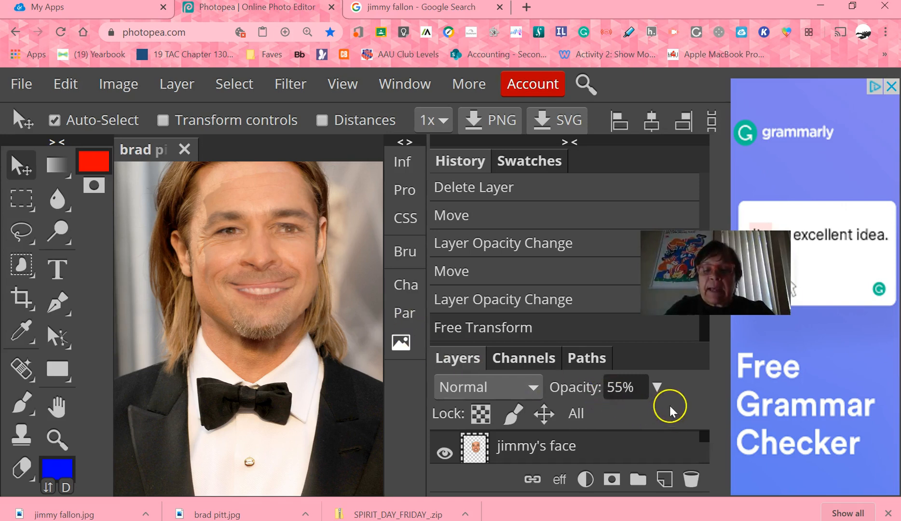
# - Raise the jimmy's face layer opacity to 100% and shift the face slightly over Brad's face
pyautogui.click(656, 388)
pyautogui.moveTo(614, 417); pyautogui.dragTo(681, 426)
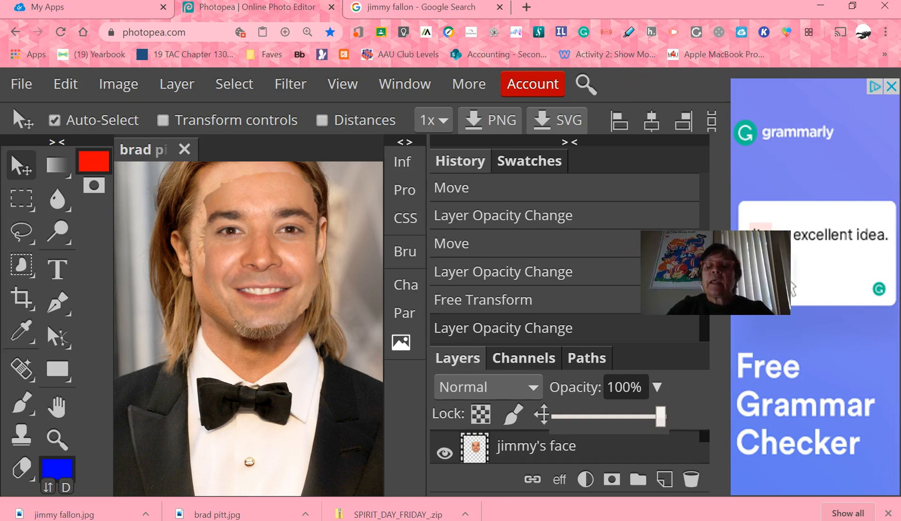
pyautogui.click(638, 85)
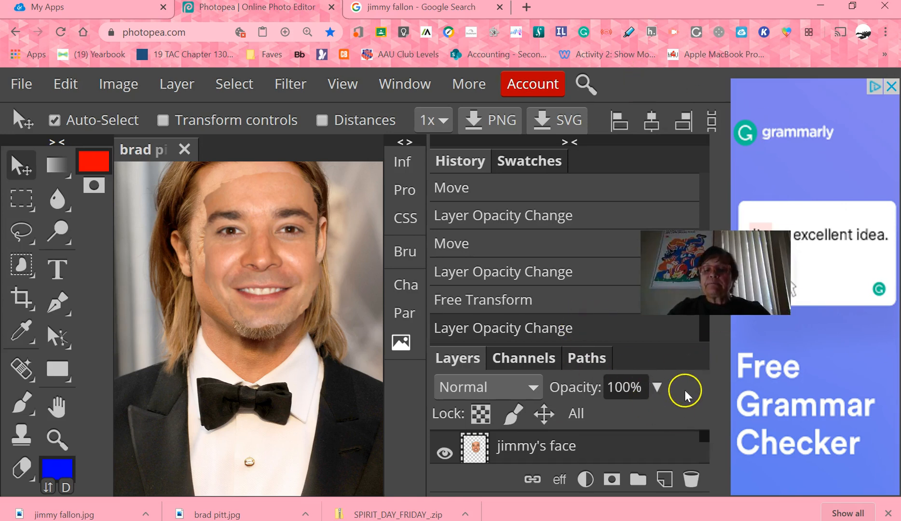
pyautogui.hotkey('ctrl', '-')
pyautogui.hotkey('ctrl', '-')
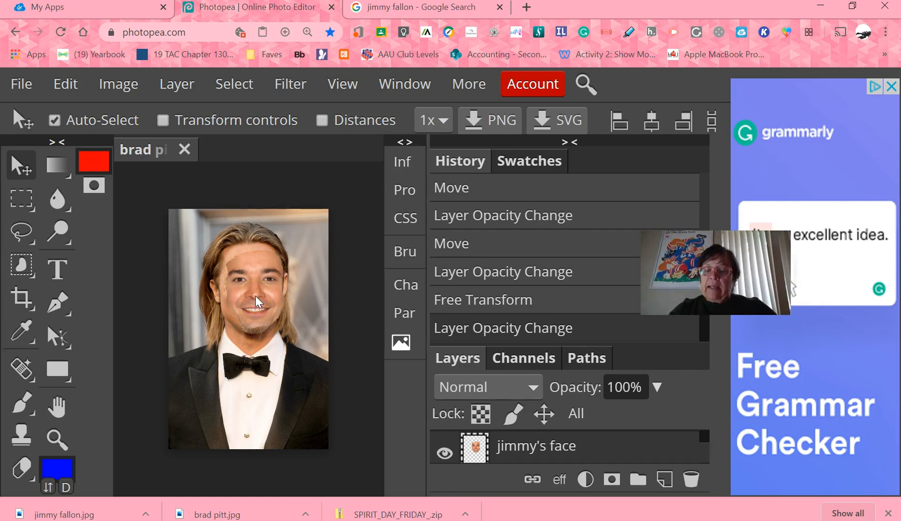
pyautogui.moveTo(406, 424); pyautogui.dragTo(406, 426)
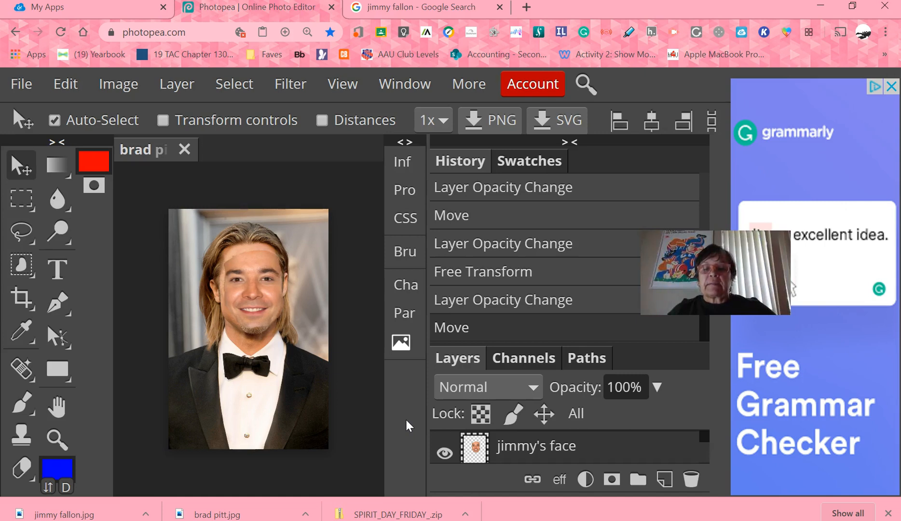
# - Rearrange the workspace so the Layers panel shows both the jimmy's face and brad layers, keeping jimmy's face selected
pyautogui.moveTo(705, 434); pyautogui.dragTo(705, 442)
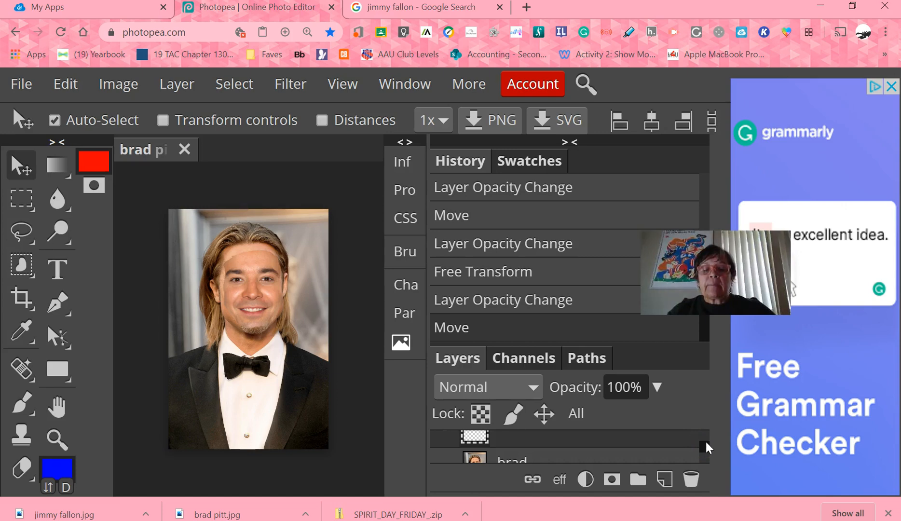
pyautogui.scroll(-1, 646, 446)
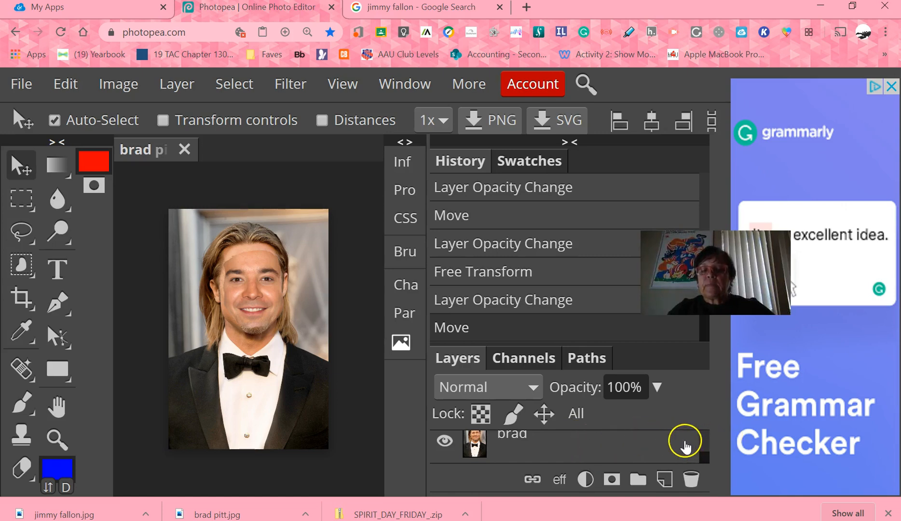
pyautogui.scroll(1, 684, 446)
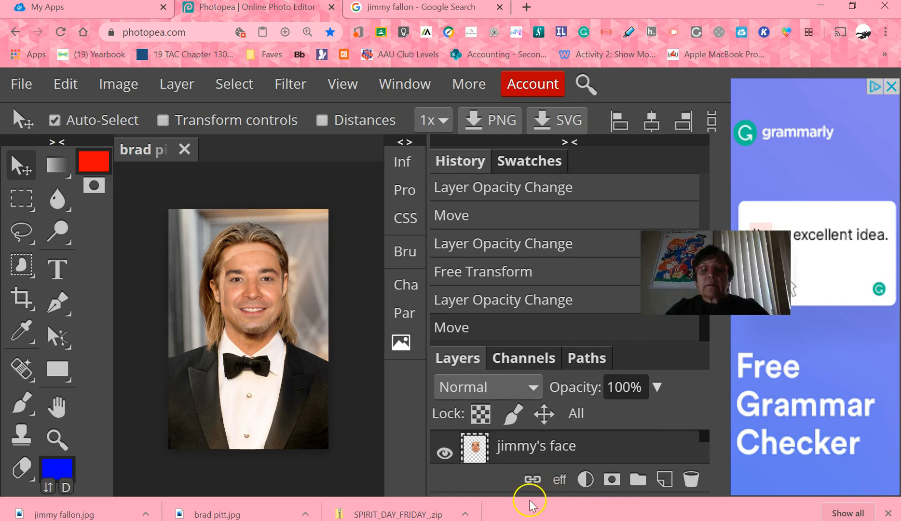
pyautogui.moveTo(533, 505); pyautogui.dragTo(678, 511)
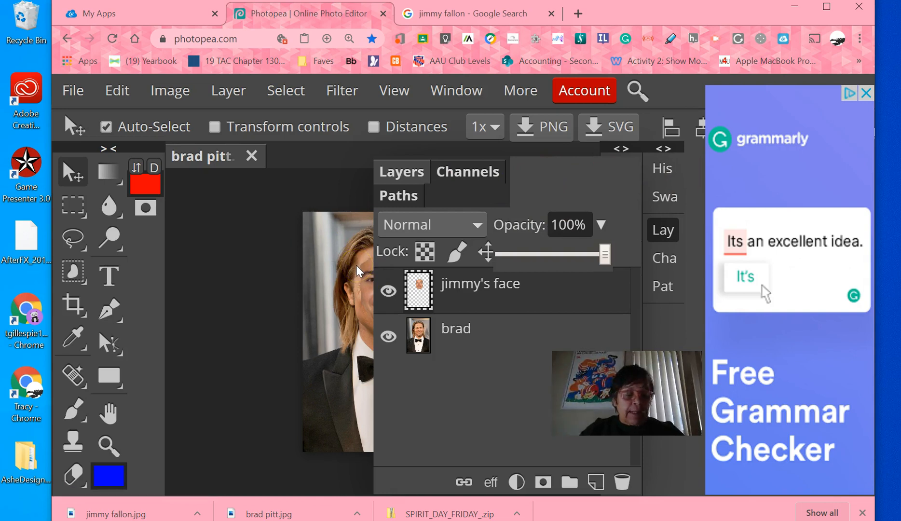
pyautogui.hotkey('ctrl', '+')
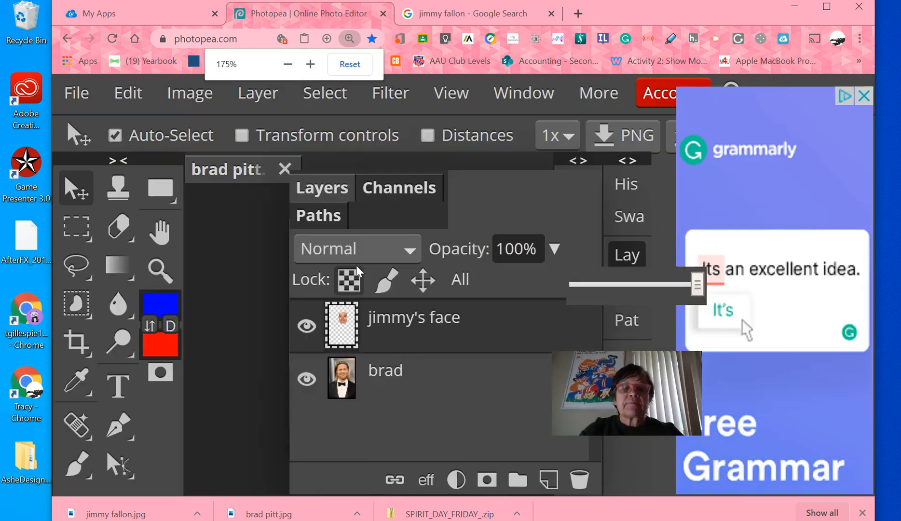
pyautogui.hotkey('ctrl', '-')
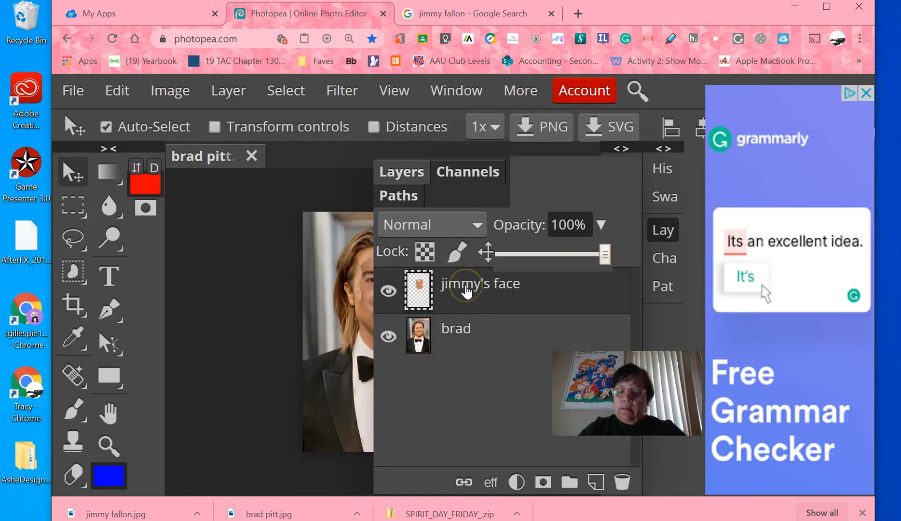
pyautogui.hotkey('ctrl', '-')
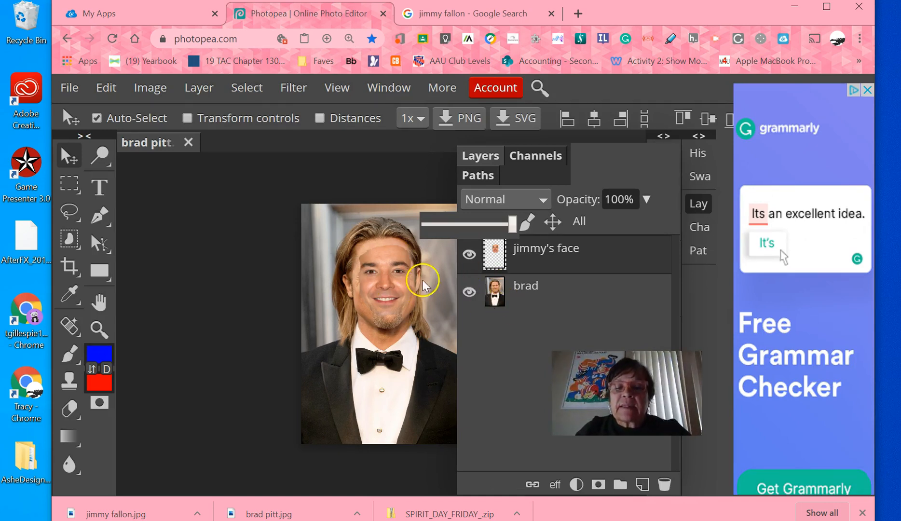
pyautogui.click(595, 256)
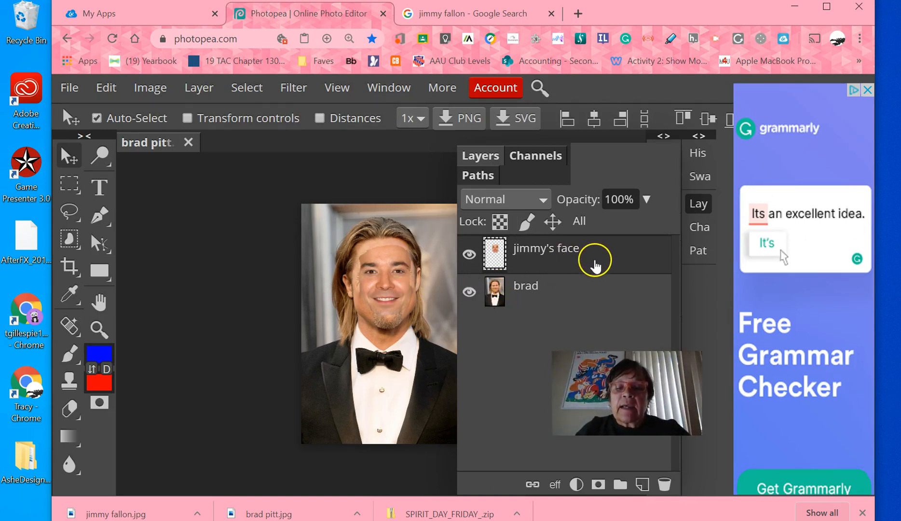
pyautogui.hotkey('ctrl', 't')
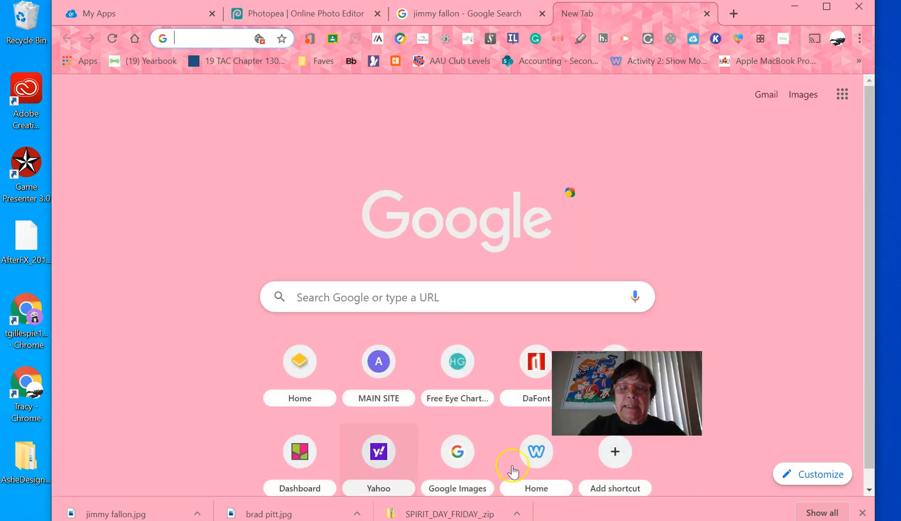
pyautogui.click(320, 16)
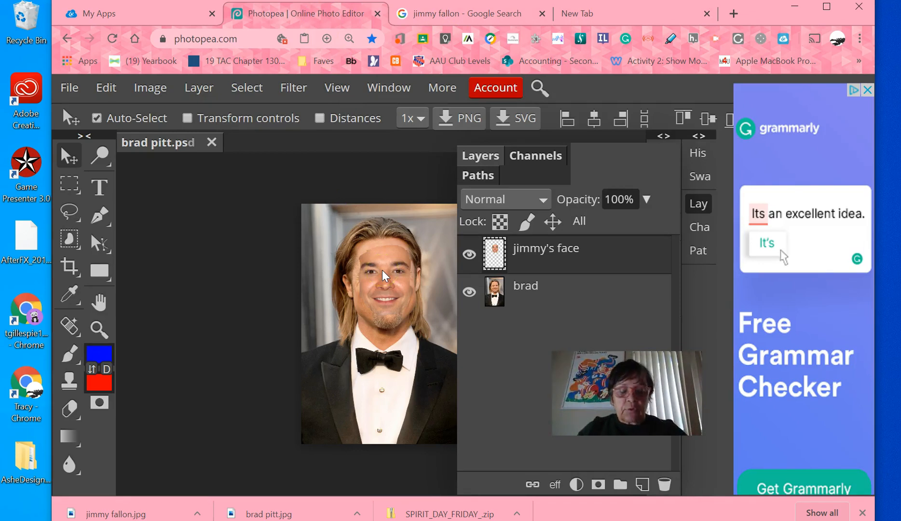
pyautogui.hotkey('ctrl', 't')
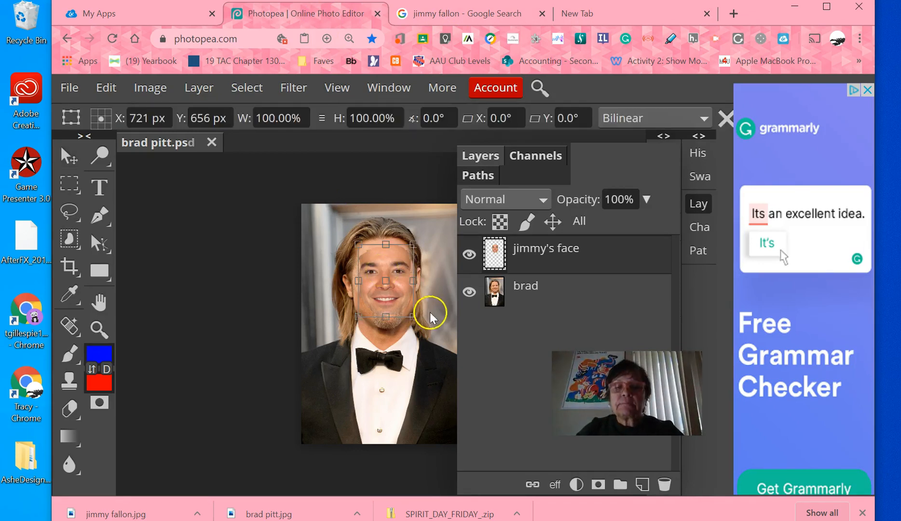
# - Lower the jimmy's face layer opacity to 48%
pyautogui.click(647, 199)
pyautogui.moveTo(644, 220); pyautogui.dragTo(605, 236)
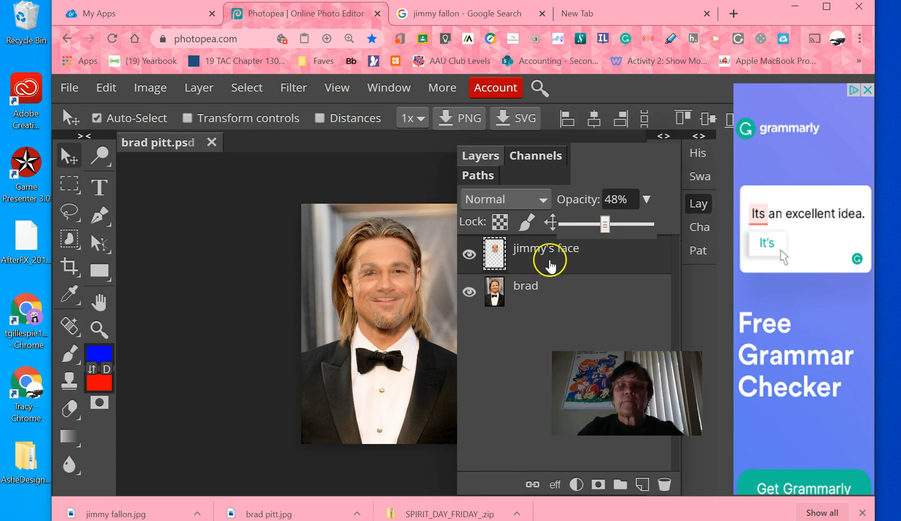
pyautogui.click(555, 258)
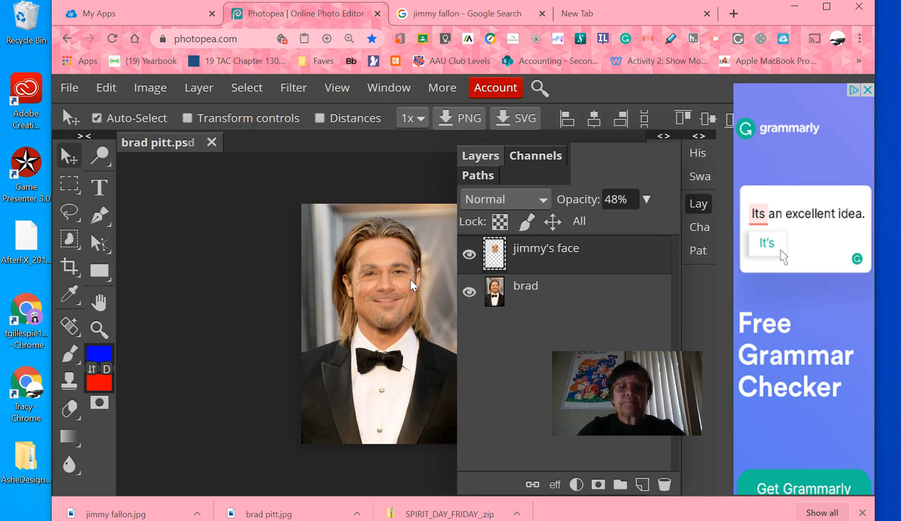
# - Enlarge the jimmy's face layer proportionally to about 130% with Free Transform and reposition it over Brad's face
pyautogui.hotkey('ctrl', 'alt', 't')
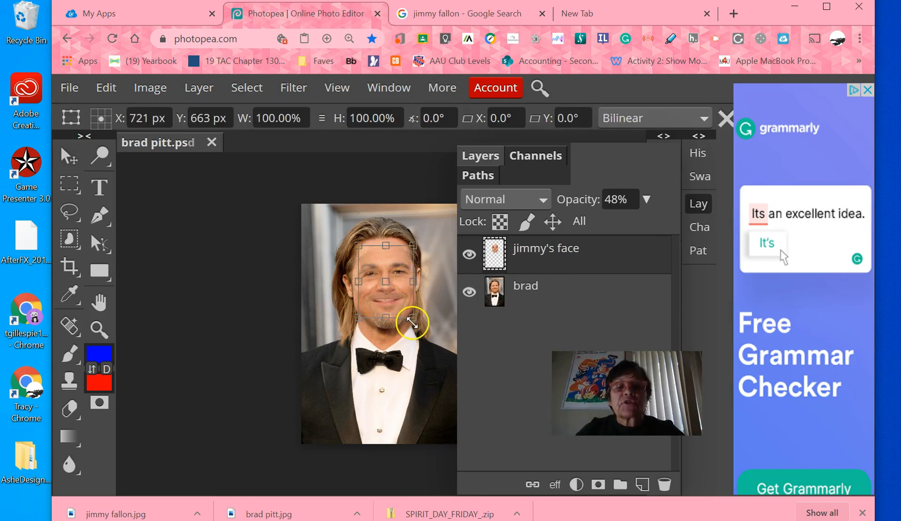
pyautogui.moveTo(412, 321); pyautogui.dragTo(421, 352)
pyautogui.moveTo(402, 319); pyautogui.dragTo(428, 353)
pyautogui.moveTo(407, 317)
pyautogui.mouseDown()
pyautogui.moveTo(385, 296)
pyautogui.moveTo(395, 311)
pyautogui.mouseUp()
pyautogui.press('Right')
pyautogui.press('Right')
pyautogui.press('Right')
pyautogui.press('Right')
pyautogui.press('Right')
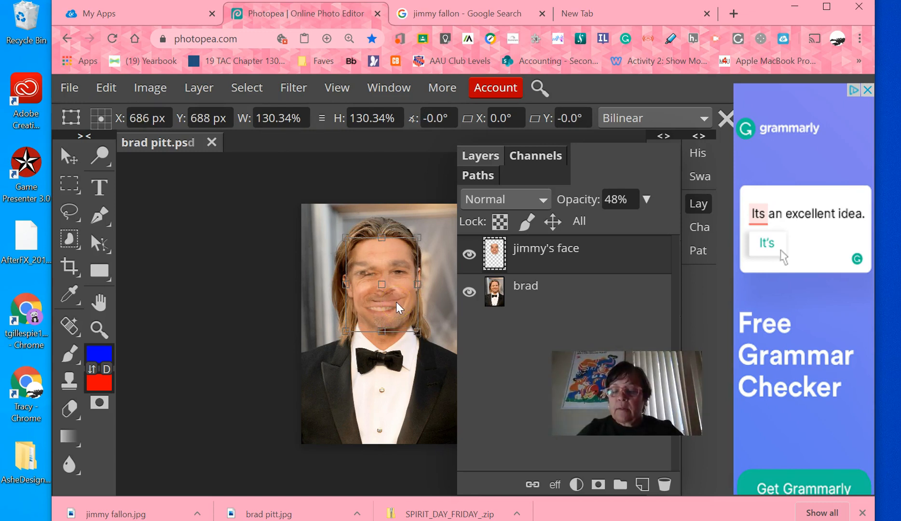
pyautogui.press('Return')
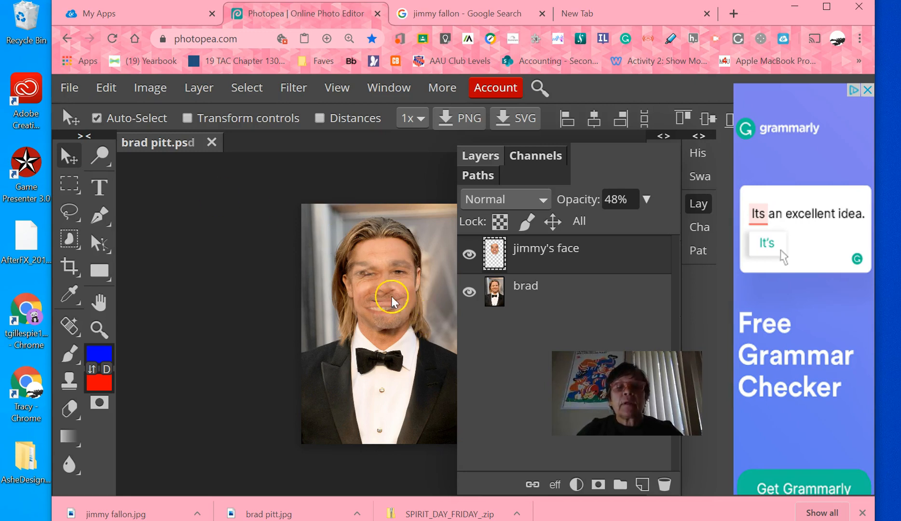
pyautogui.moveTo(386, 294); pyautogui.dragTo(383, 293)
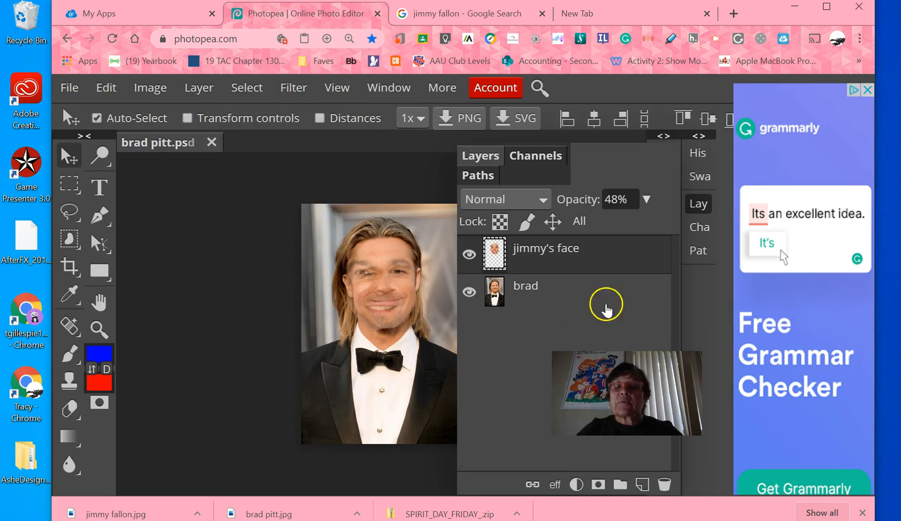
# - Restore the jimmy's face layer to 100% opacity, leaving that layer selected
pyautogui.click(647, 205)
pyautogui.moveTo(600, 224); pyautogui.dragTo(659, 235)
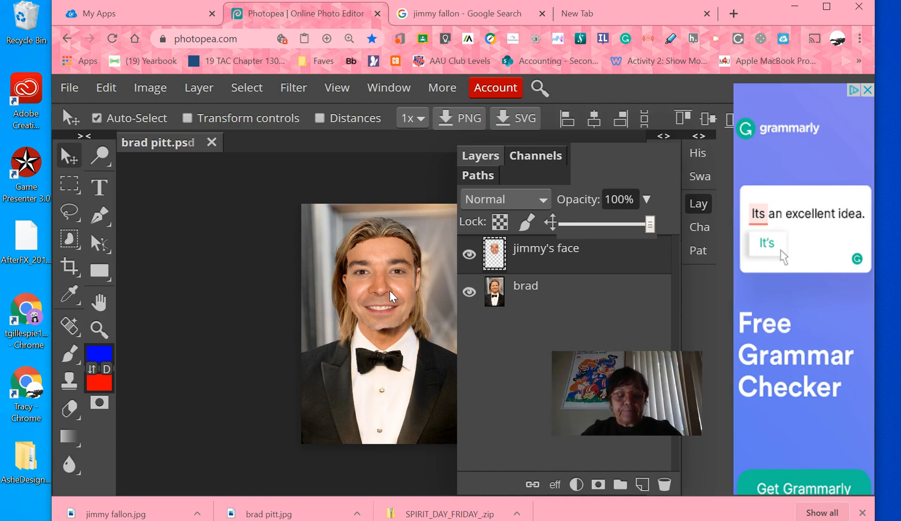
pyautogui.click(577, 256)
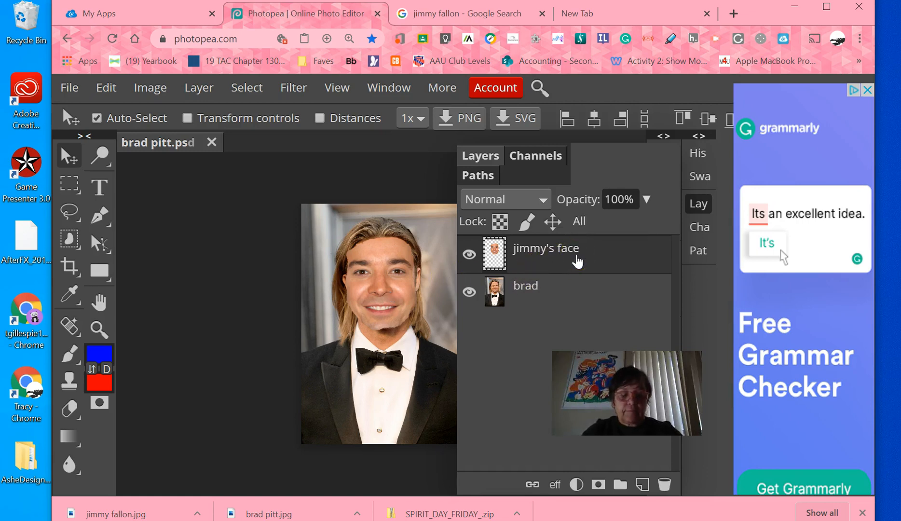
# - Shrink the jimmy's face layer to about 90% over Brad's face with Free Transform, and select the brad layer
pyautogui.hotkey('ctrl', 'alt', 't')
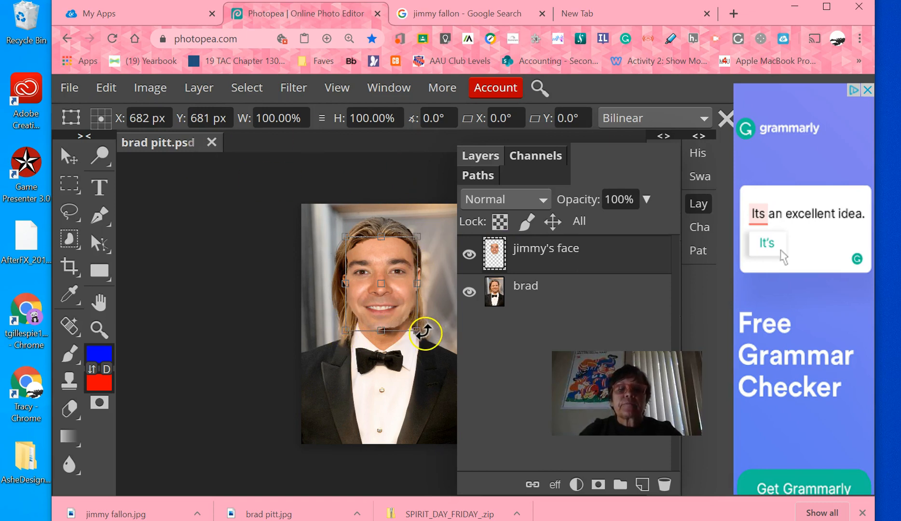
pyautogui.moveTo(417, 329); pyautogui.dragTo(395, 296)
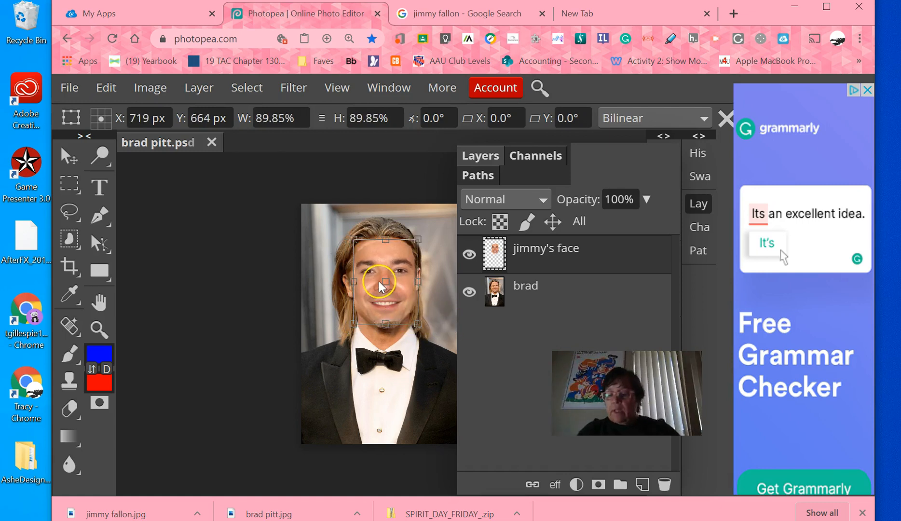
pyautogui.press('Return')
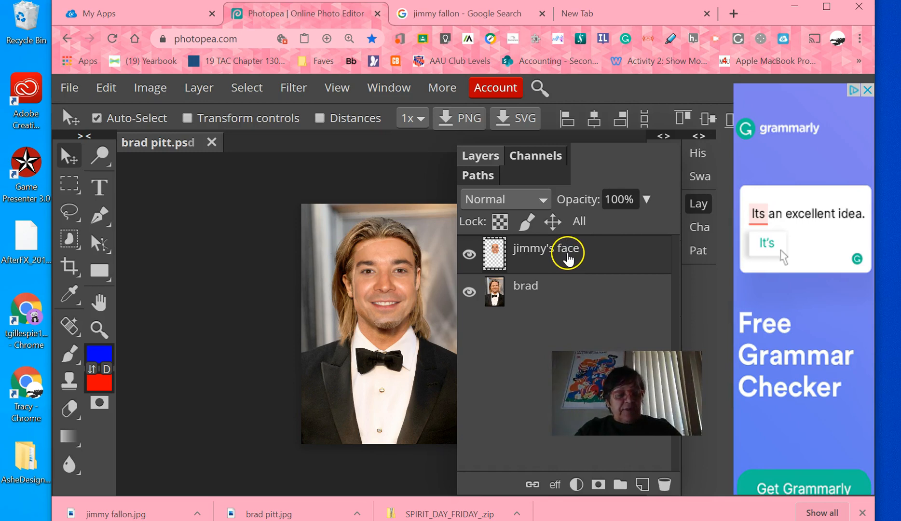
pyautogui.click(576, 292)
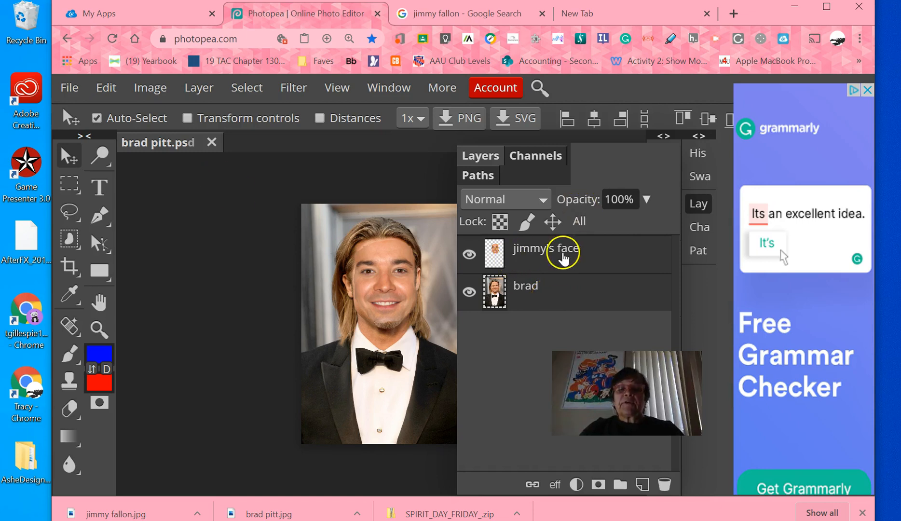
# - Merge the jimmy's face and brad layers with Auto-Blend
pyautogui.click(112, 88)
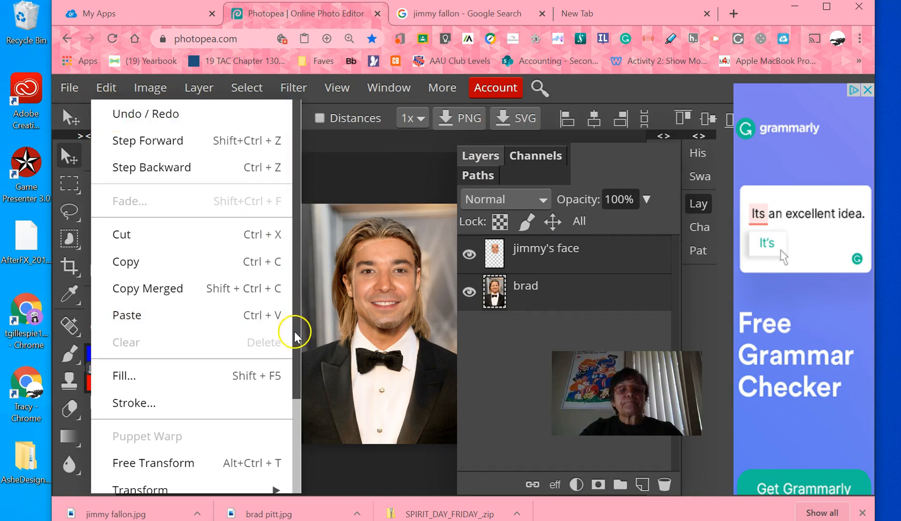
pyautogui.scroll(-3, 281, 381)
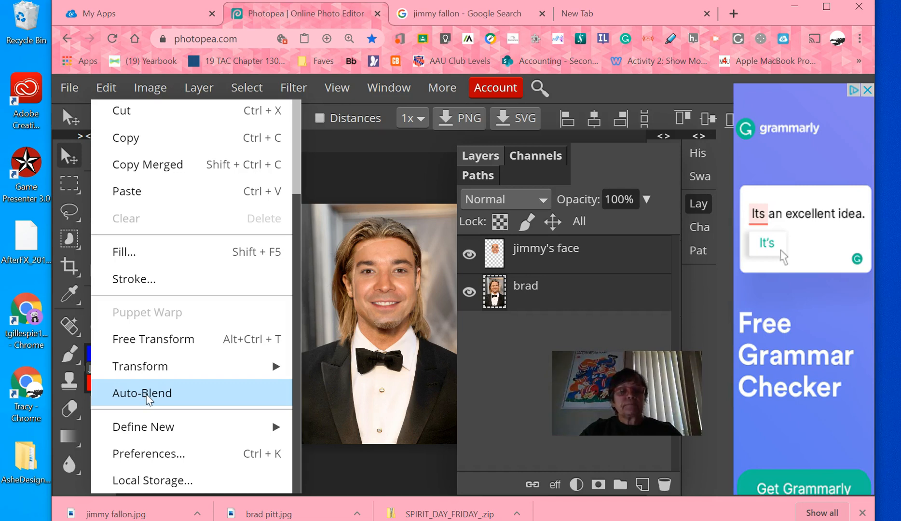
pyautogui.click(145, 394)
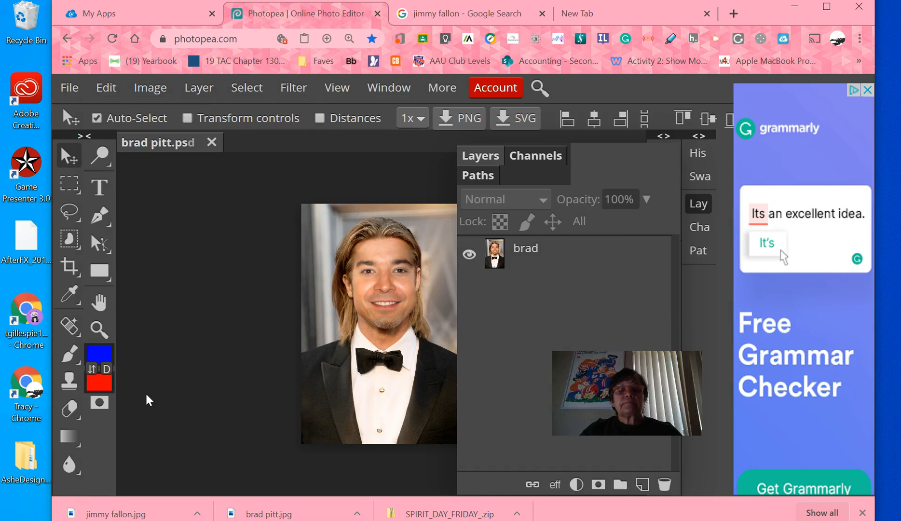
pyautogui.click(664, 137)
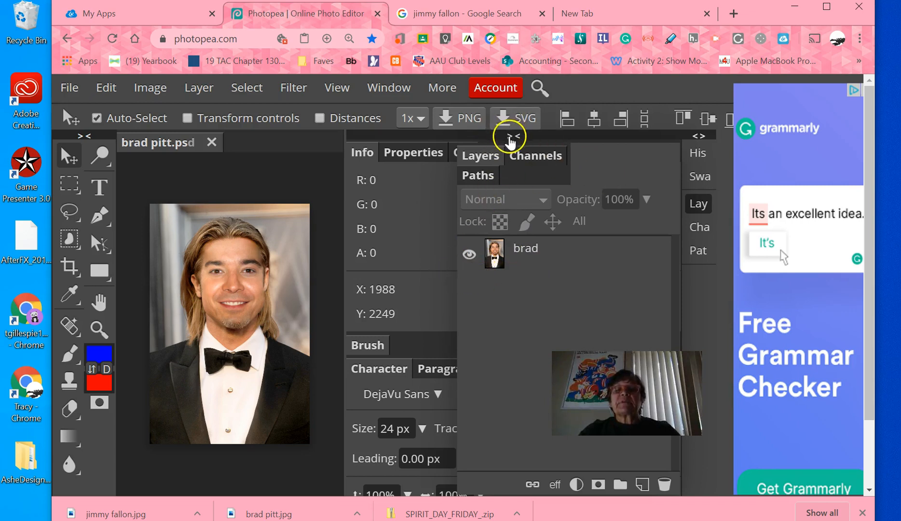
pyautogui.click(513, 138)
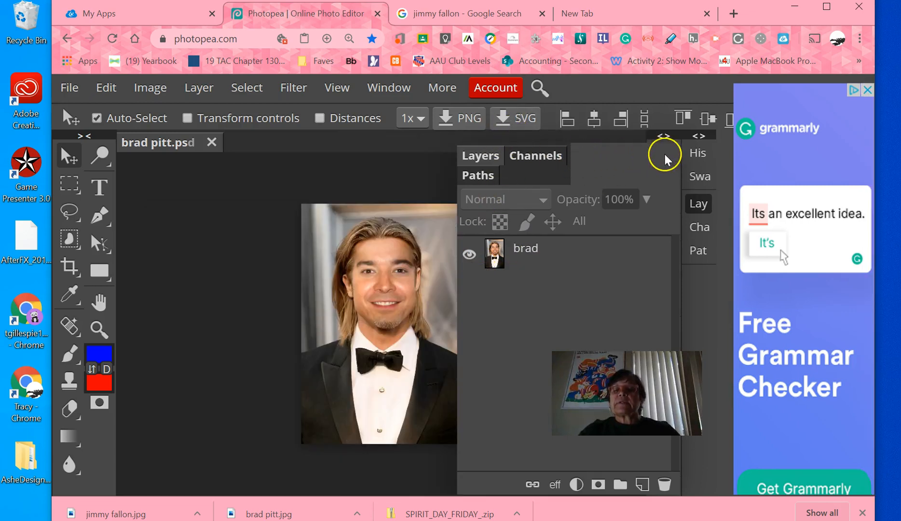
pyautogui.click(663, 137)
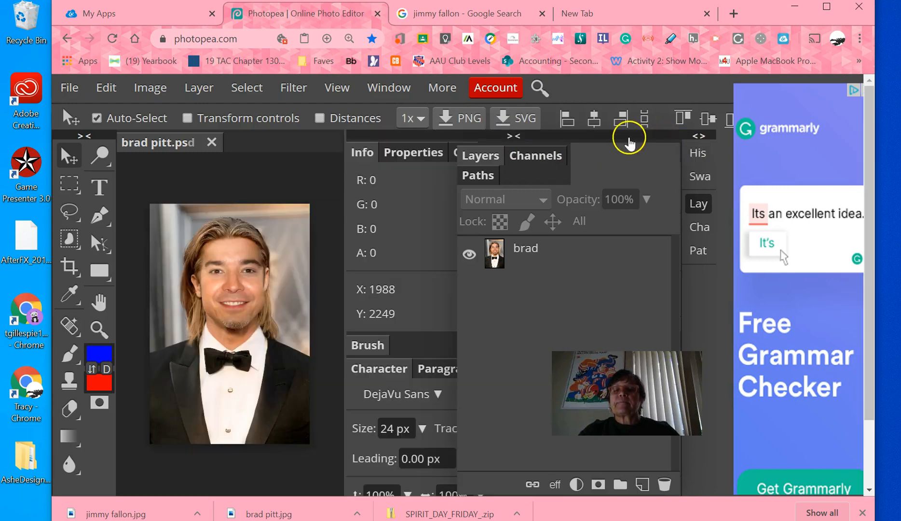
pyautogui.click(515, 138)
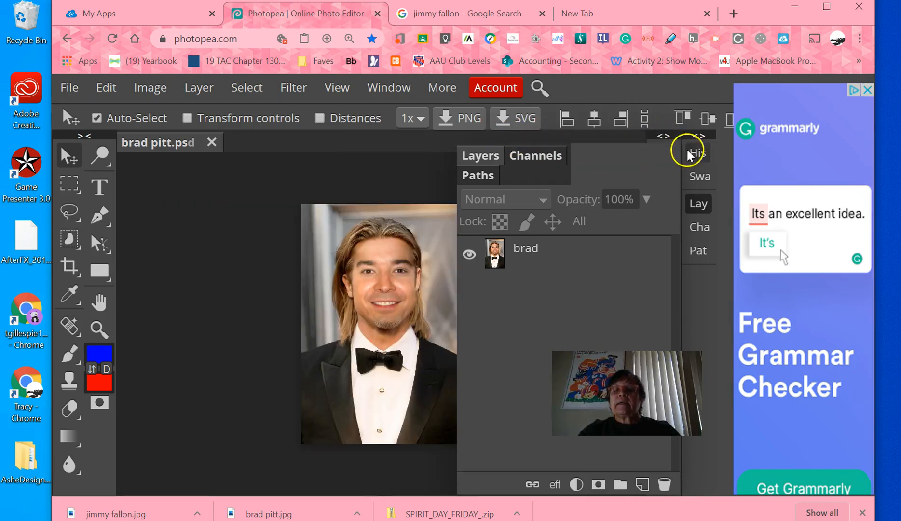
# - Expand the collapsed History and Layers column so it no longer covers the picture, and magnify the blended face
pyautogui.click(699, 137)
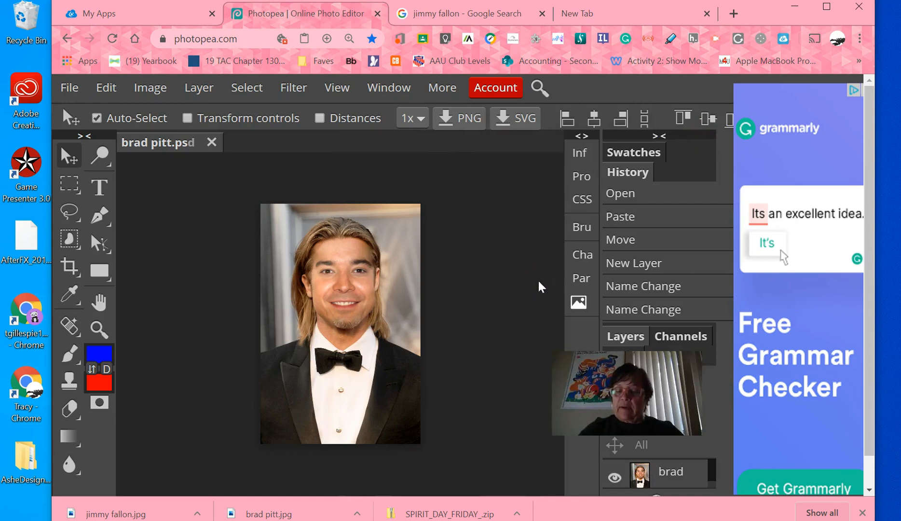
pyautogui.hotkey('ctrl', '+')
pyautogui.hotkey('ctrl', '+')
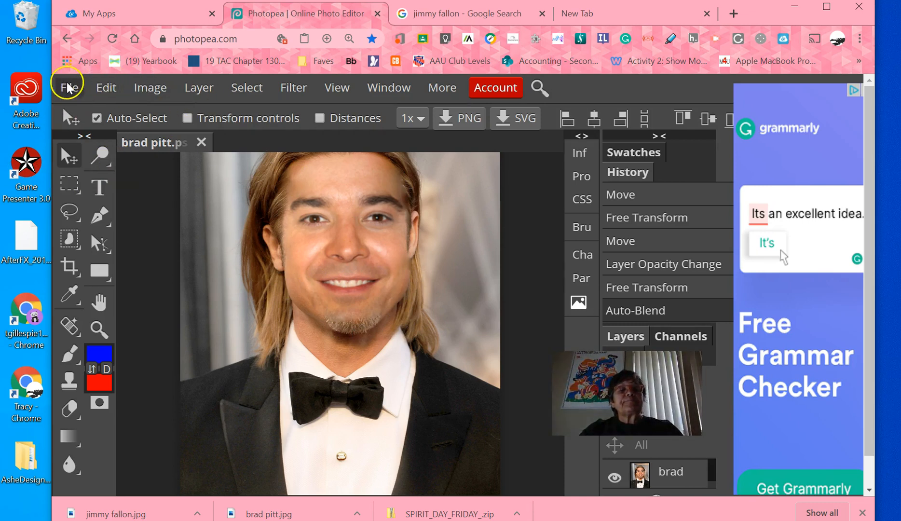
# - Open the JPG export settings for the blended picture
pyautogui.click(64, 90)
pyautogui.moveTo(151, 344)
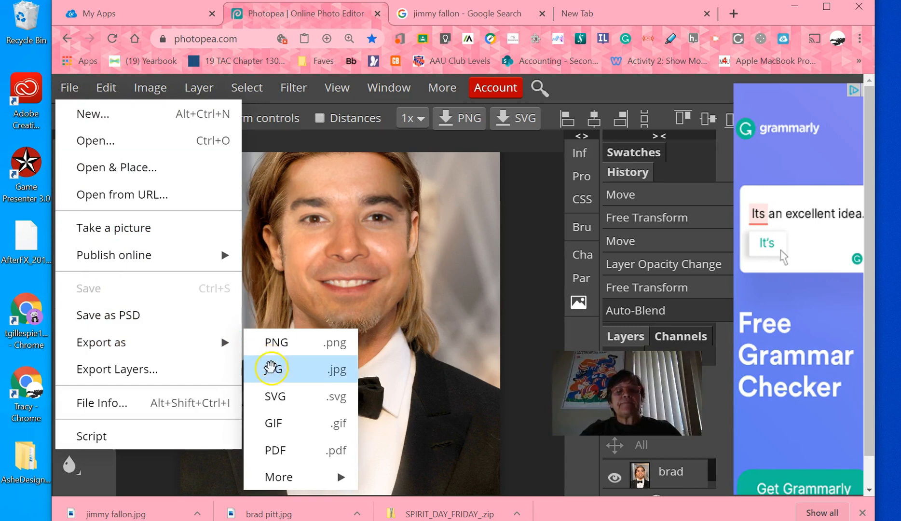
pyautogui.click(271, 368)
# - Examine the blend around the mouth, chin and whole face in the export preview at magnifications between 200% and 50%
pyautogui.scroll(1, 280, 328)
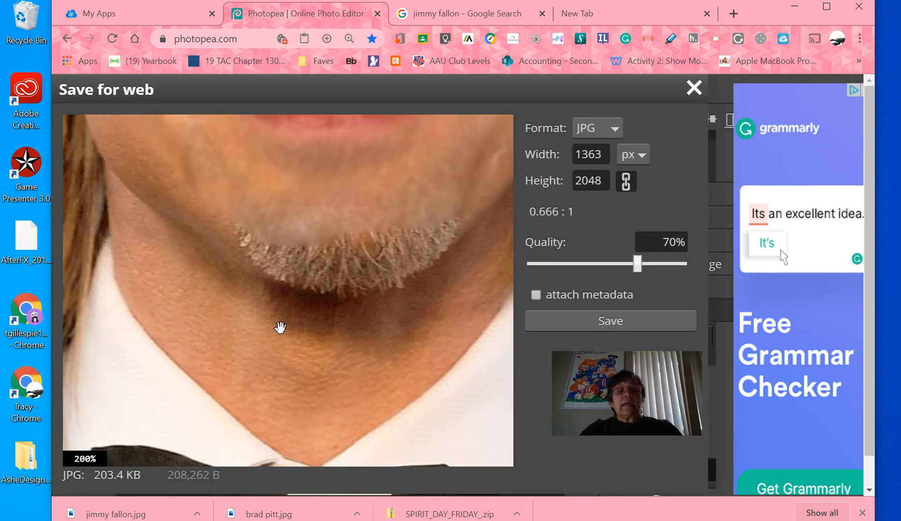
pyautogui.scroll(-1, 283, 328)
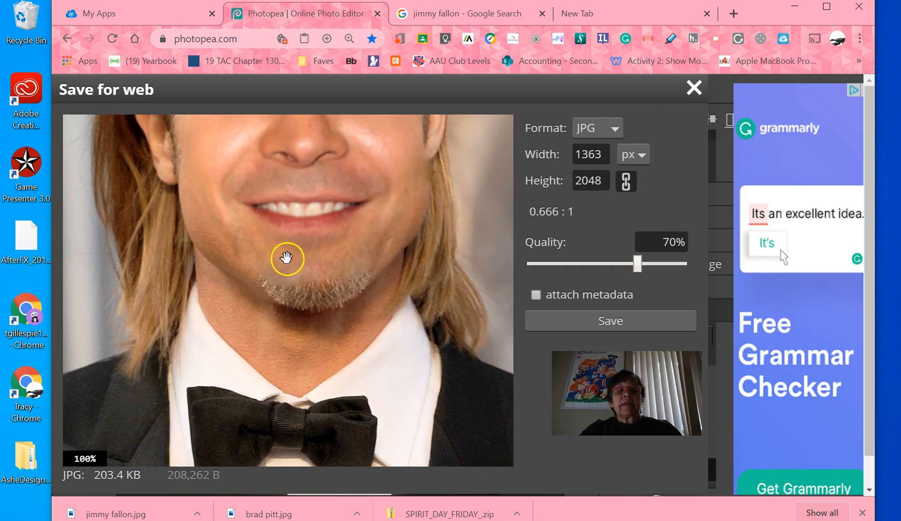
pyautogui.scroll(1, 305, 273)
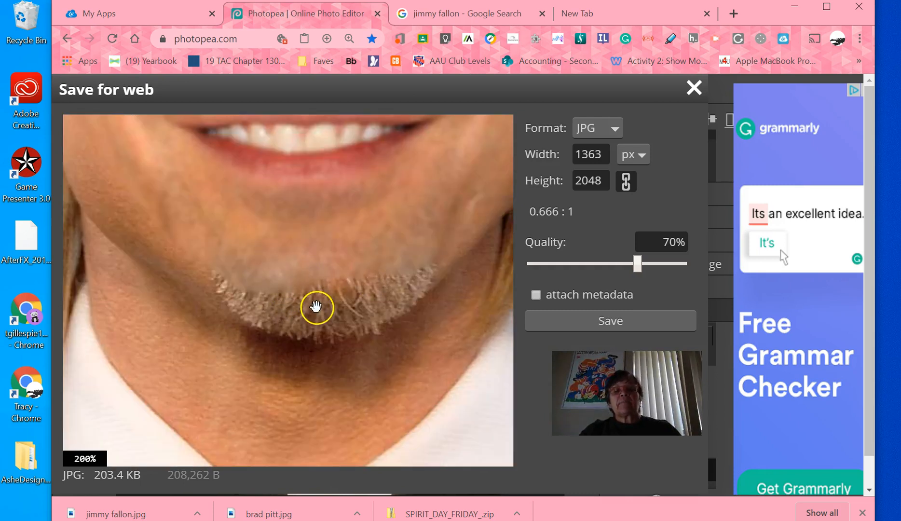
pyautogui.scroll(1, 314, 313)
pyautogui.scroll(-1, 315, 316)
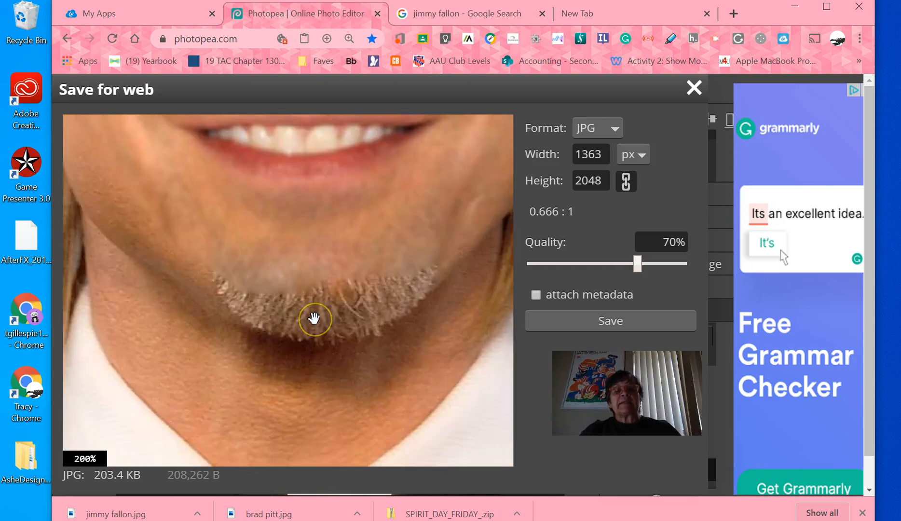
pyautogui.scroll(-1, 314, 318)
pyautogui.scroll(-1, 314, 317)
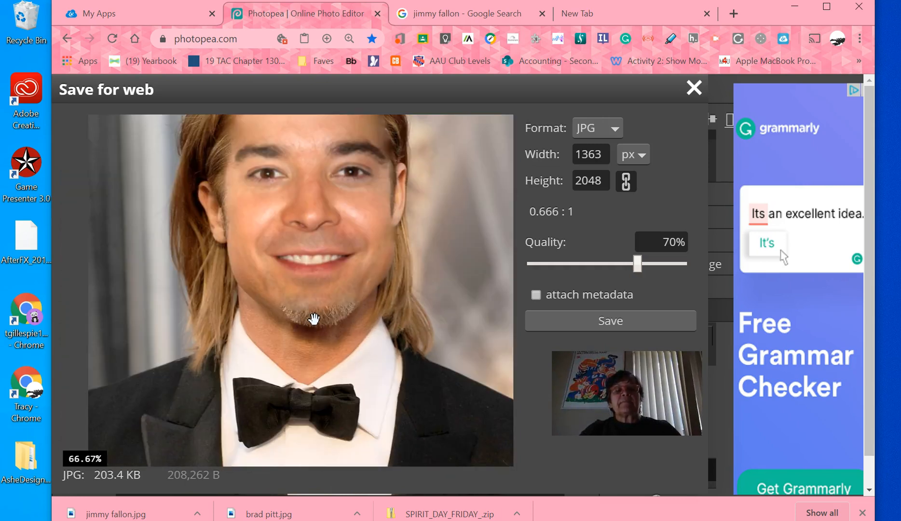
pyautogui.scroll(-1, 316, 324)
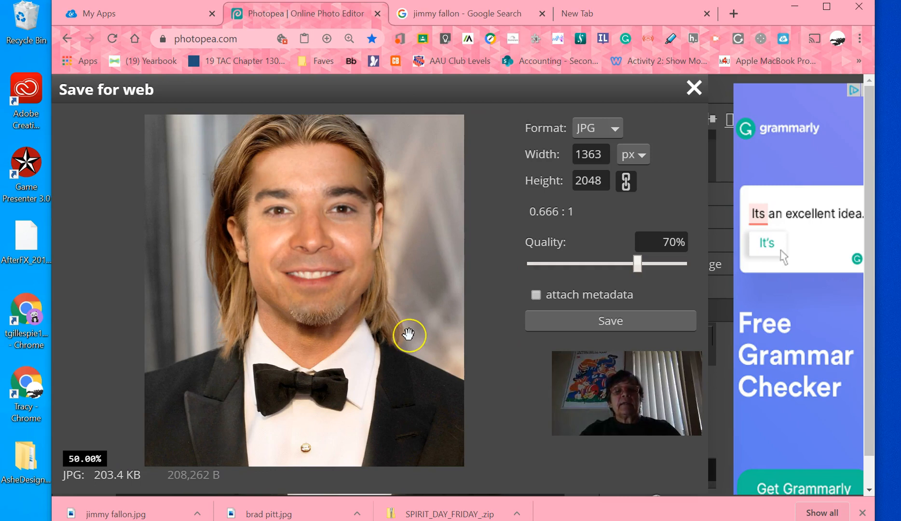